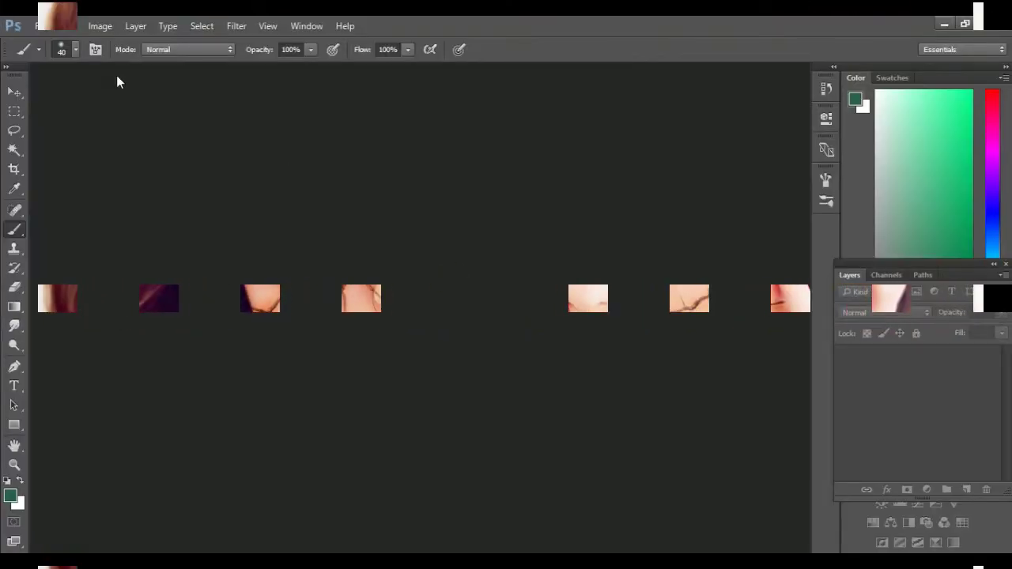
- Open both the cracked-earth texture and the 11.jpeg portrait
{"action": "left_click", "coordinate": [40, 25]}
{"action": "left_click", "coordinate": [52, 55]}
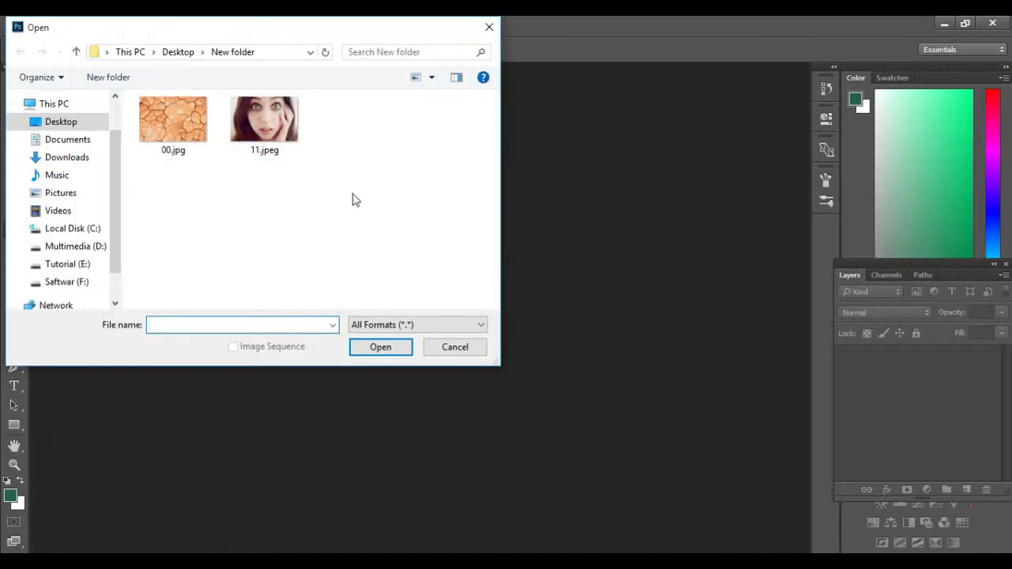
{"action": "key", "text": "ctrl+a"}
{"action": "left_click", "coordinate": [375, 352]}
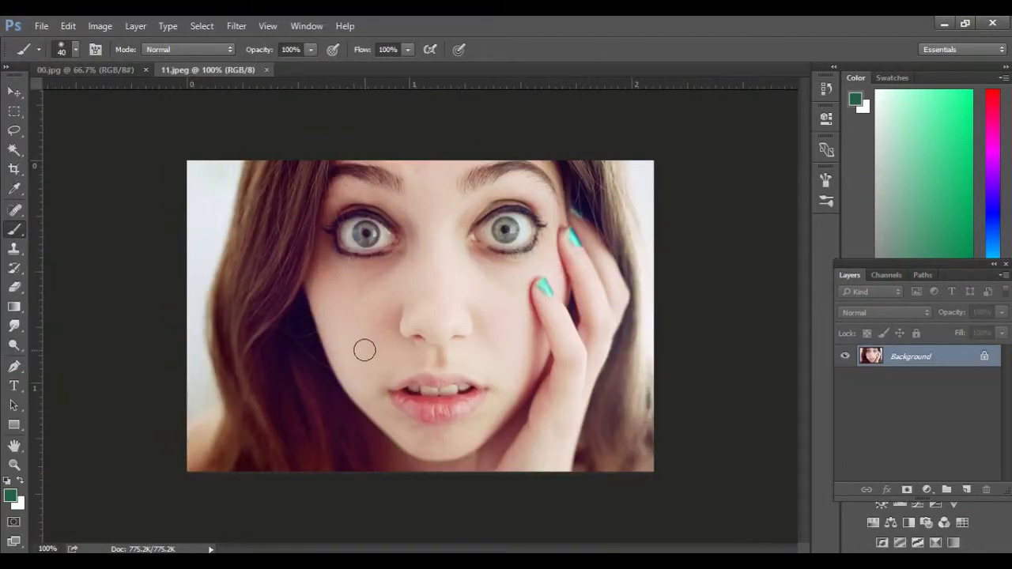
- In Camera Raw, warm the portrait: Tint +19, Shadows −21, raised Blacks, Vibrance +48
{"action": "left_click", "coordinate": [237, 25]}
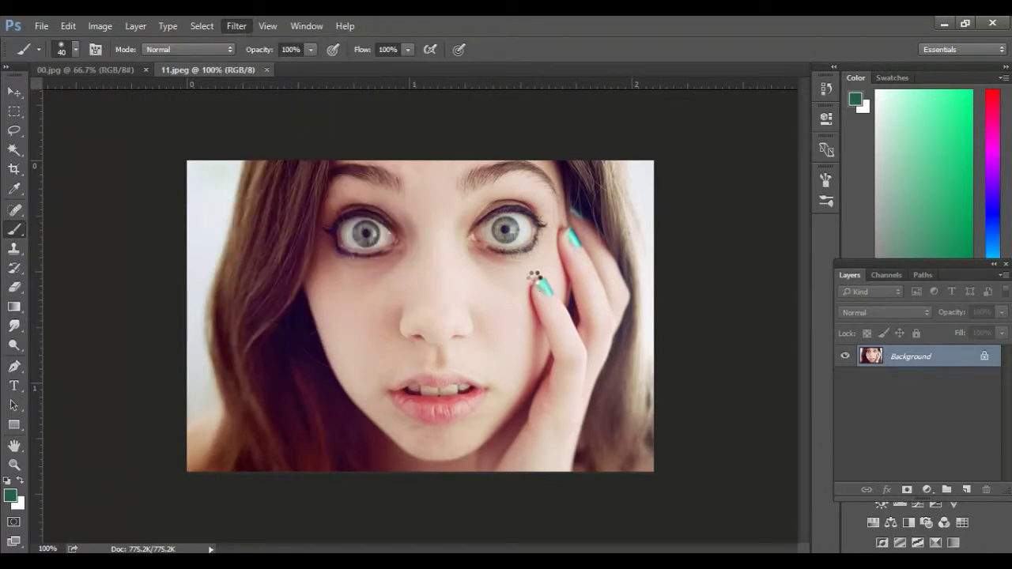
{"action": "key", "text": "ctrl+shift+a"}
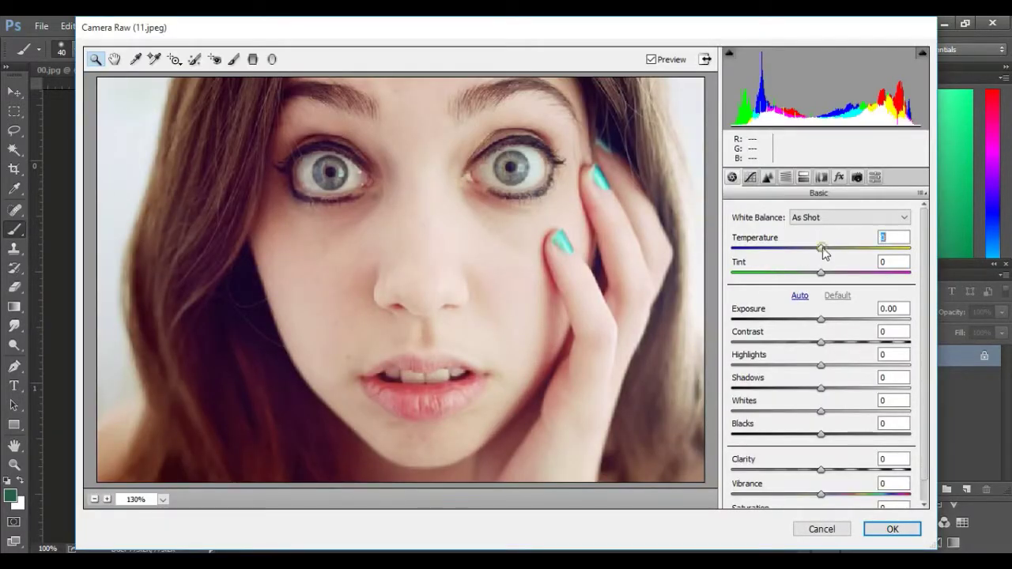
{"action": "left_click_drag", "start_coordinate": [824, 252], "coordinate": [825, 273]}
{"action": "left_click", "coordinate": [803, 389]}
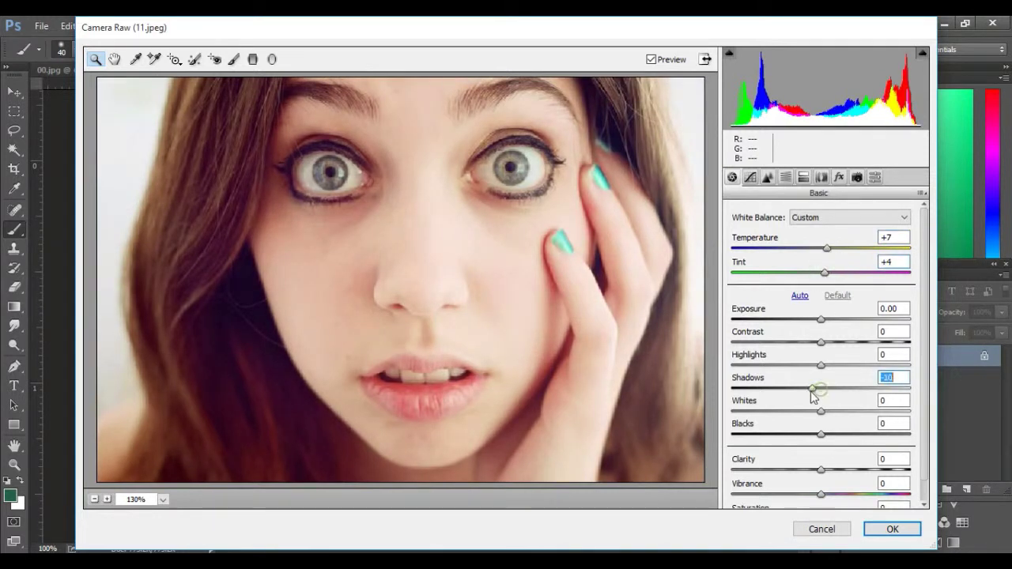
{"action": "left_click", "coordinate": [833, 434]}
{"action": "left_click_drag", "start_coordinate": [822, 495], "coordinate": [862, 495]}
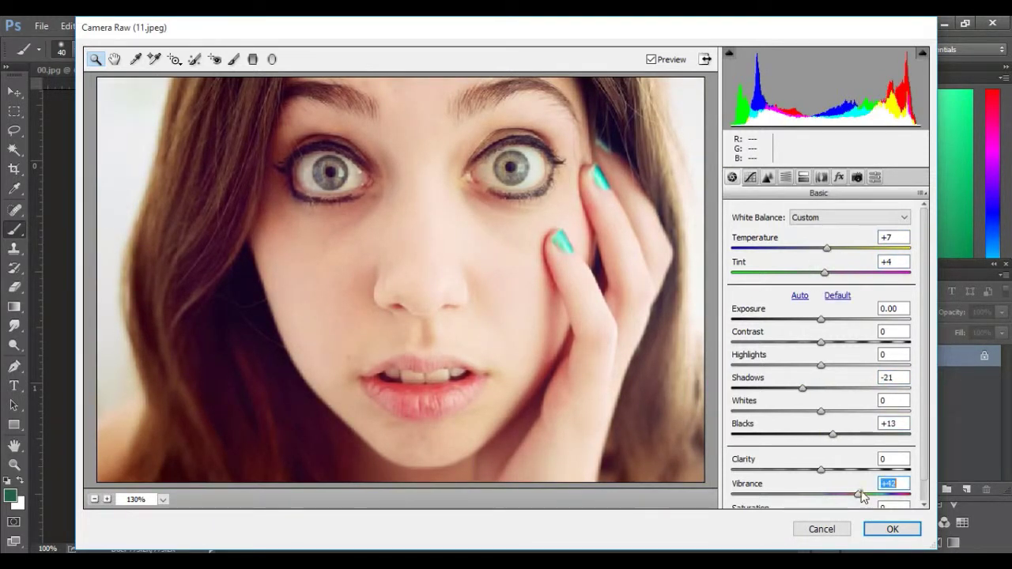
{"action": "left_click_drag", "start_coordinate": [825, 273], "coordinate": [839, 273]}
{"action": "left_click_drag", "start_coordinate": [833, 434], "coordinate": [854, 434]}
{"action": "left_click", "coordinate": [892, 529]}
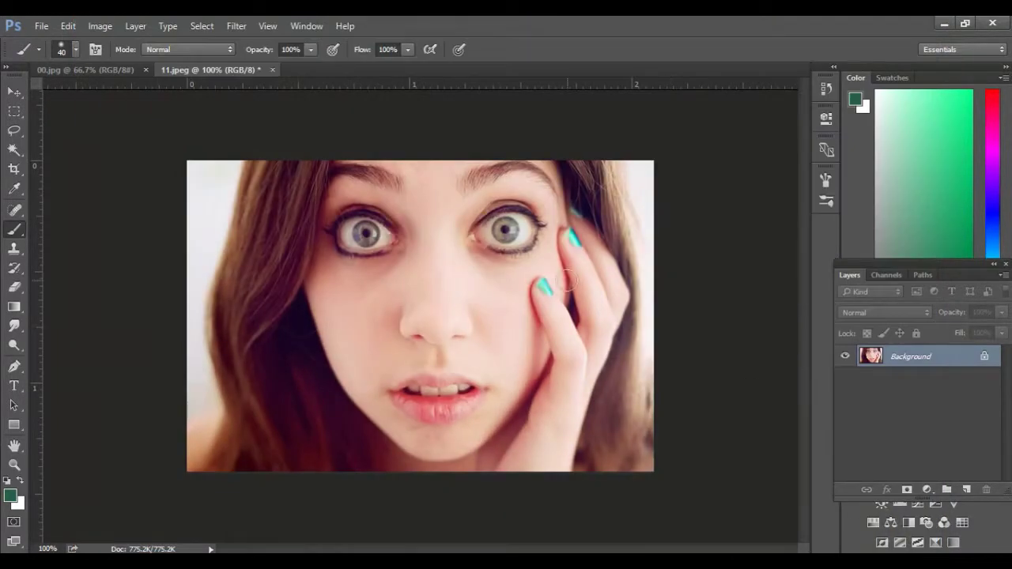
- Unlock the background as Layer 0 and brighten it with Brightness/Contrast
{"action": "left_click", "coordinate": [985, 358]}
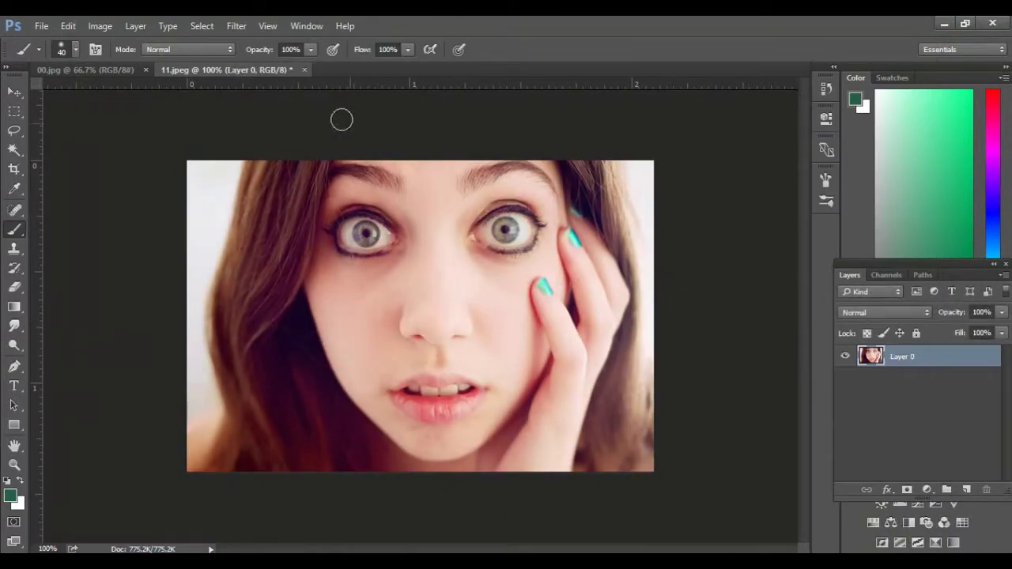
{"action": "left_click", "coordinate": [100, 26]}
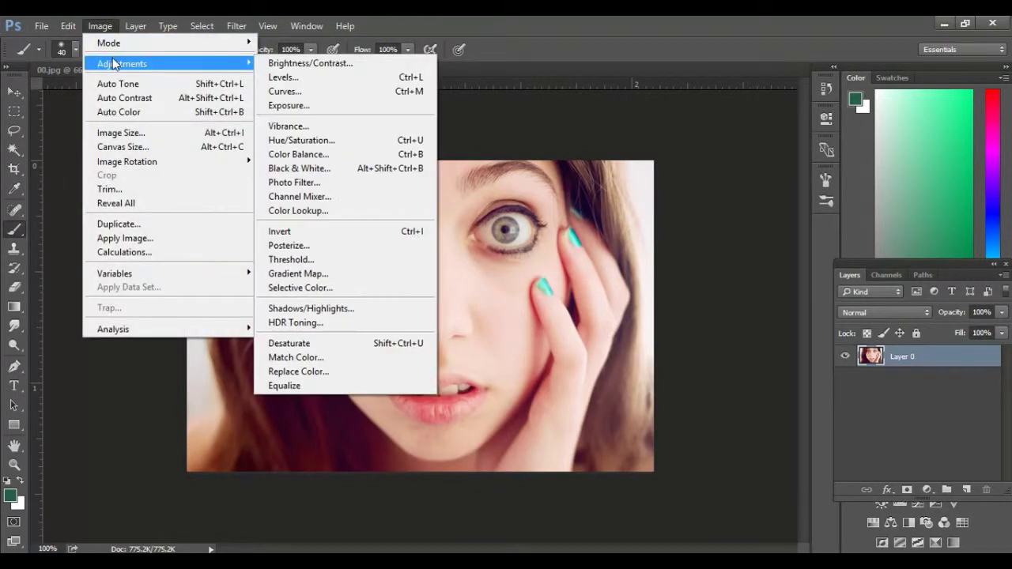
{"action": "left_click", "coordinate": [336, 61]}
{"action": "left_click_drag", "start_coordinate": [651, 188], "coordinate": [664, 190]}
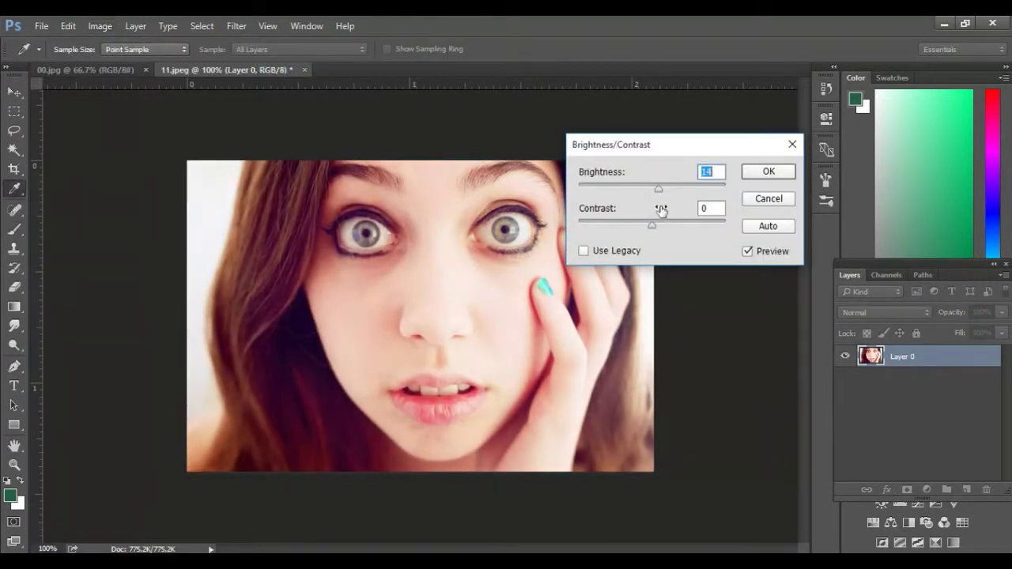
{"action": "left_click", "coordinate": [769, 199]}
- Drag the cracked-earth layer into the 11.jpeg portrait as Layer 1
{"action": "key", "text": "b"}
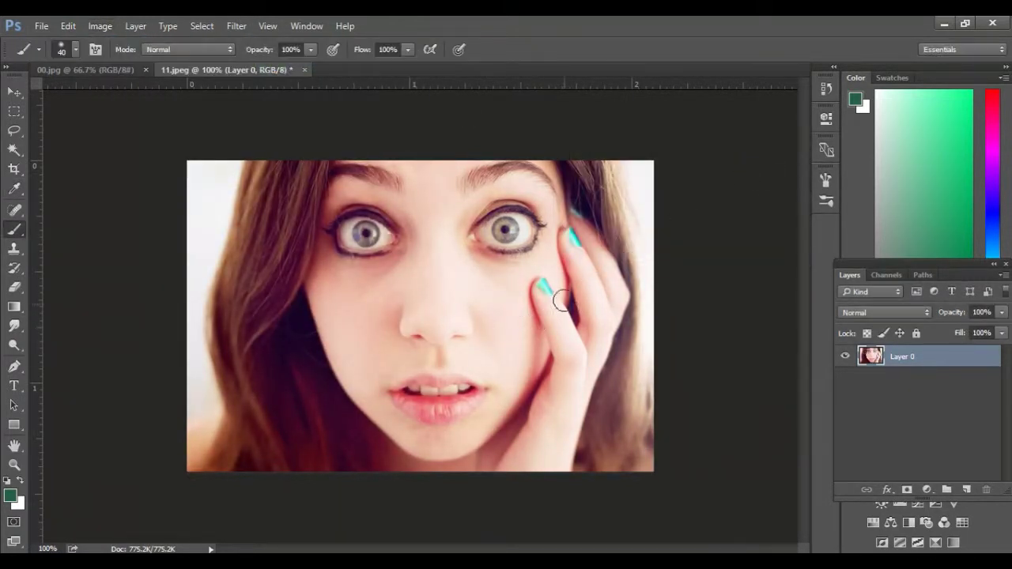
{"action": "left_click", "coordinate": [123, 71]}
{"action": "left_click", "coordinate": [11, 92]}
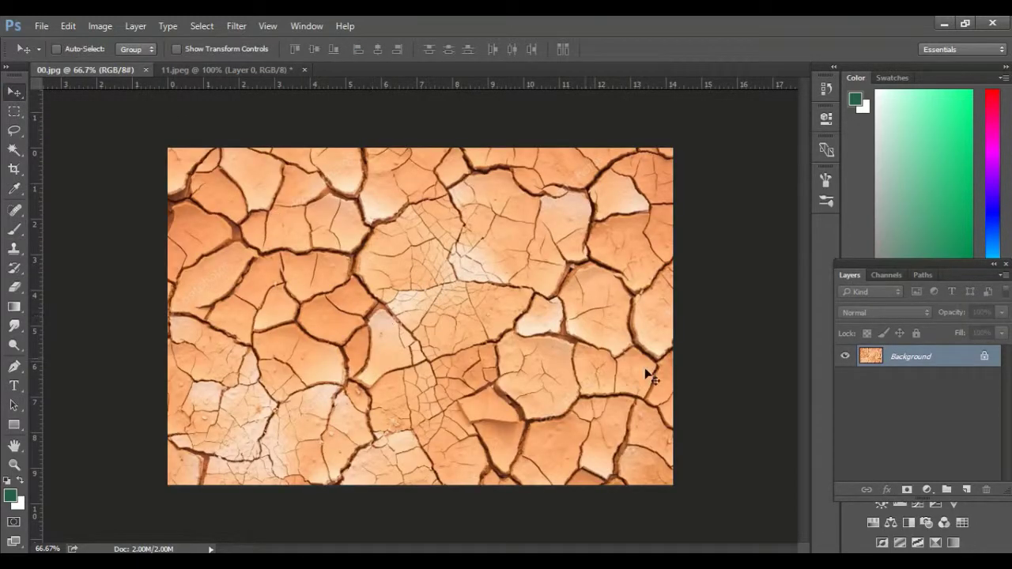
{"action": "left_click_drag", "start_coordinate": [978, 422], "coordinate": [986, 490]}
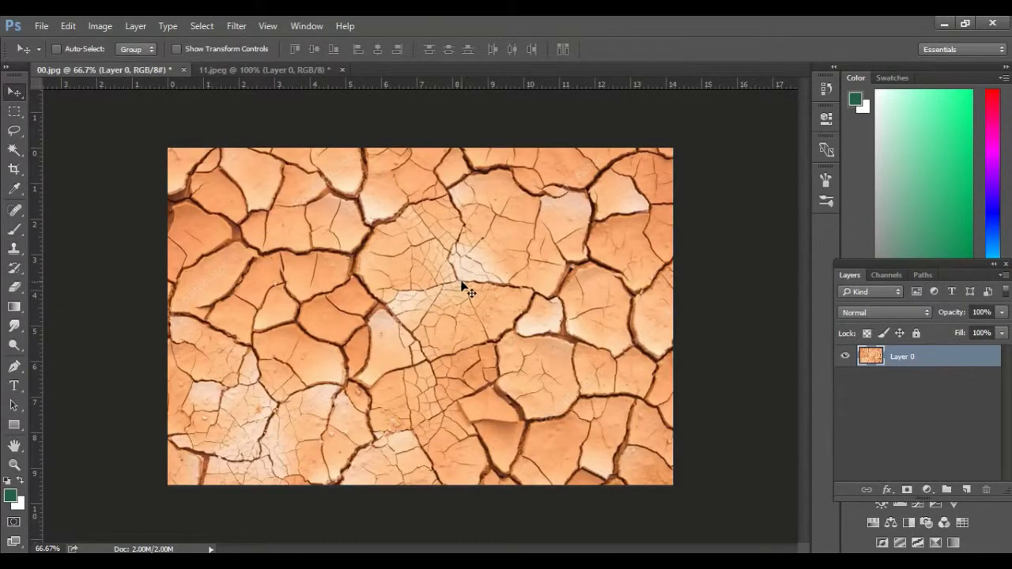
{"action": "left_click_drag", "start_coordinate": [464, 288], "coordinate": [446, 289]}
{"action": "right_click", "coordinate": [450, 246]}
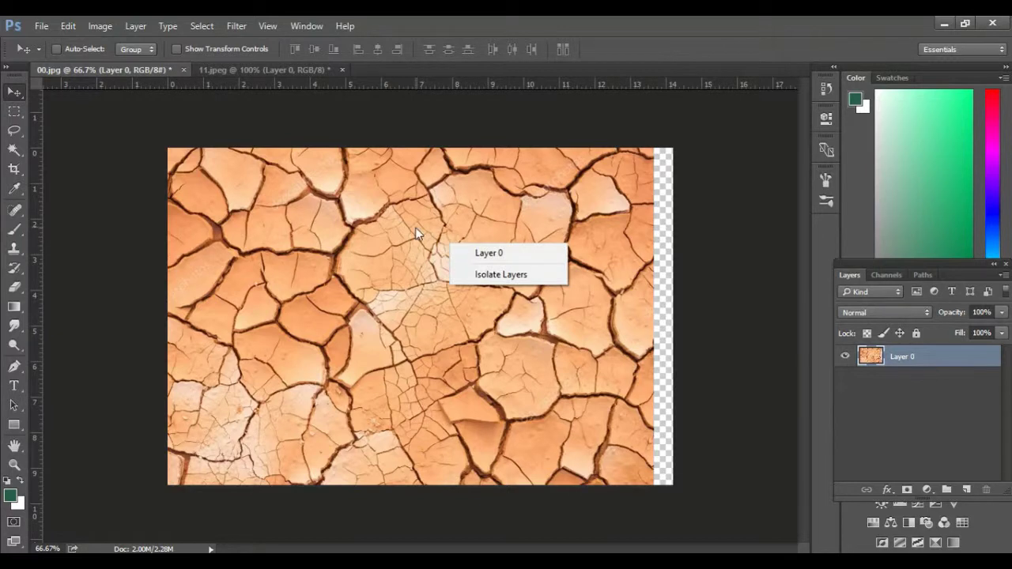
{"action": "left_click", "coordinate": [415, 227]}
{"action": "mouse_move", "coordinate": [415, 227]}
{"action": "left_mouse_down"}
{"action": "mouse_move", "coordinate": [428, 295]}
{"action": "mouse_move", "coordinate": [448, 309]}
{"action": "left_mouse_up"}
{"action": "left_click_drag", "start_coordinate": [470, 345], "coordinate": [455, 333]}
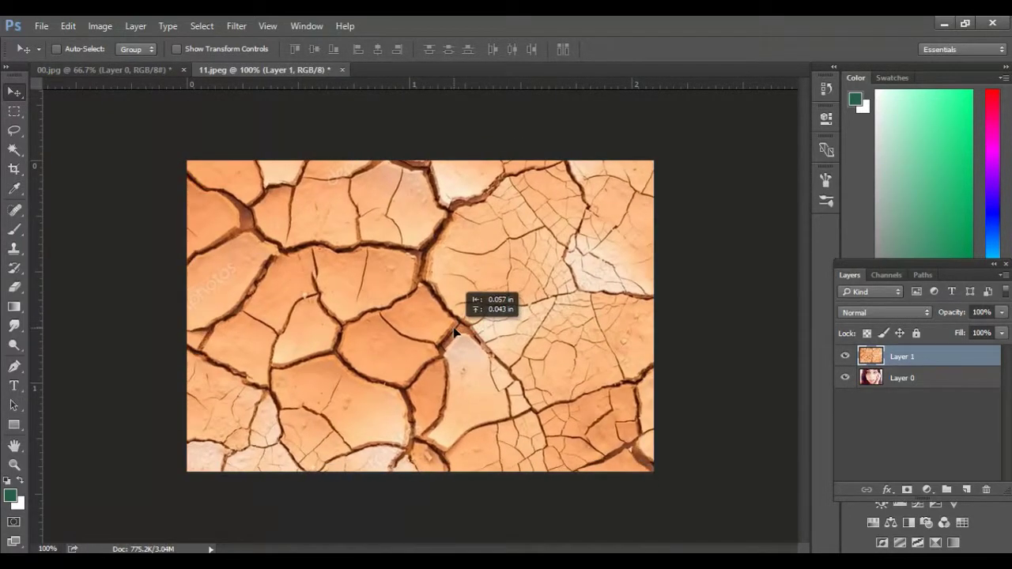
- Free Transform the texture down to about 69% and centre it over the portrait
{"action": "left_click", "coordinate": [99, 25]}
{"action": "mouse_move", "coordinate": [68, 25]}
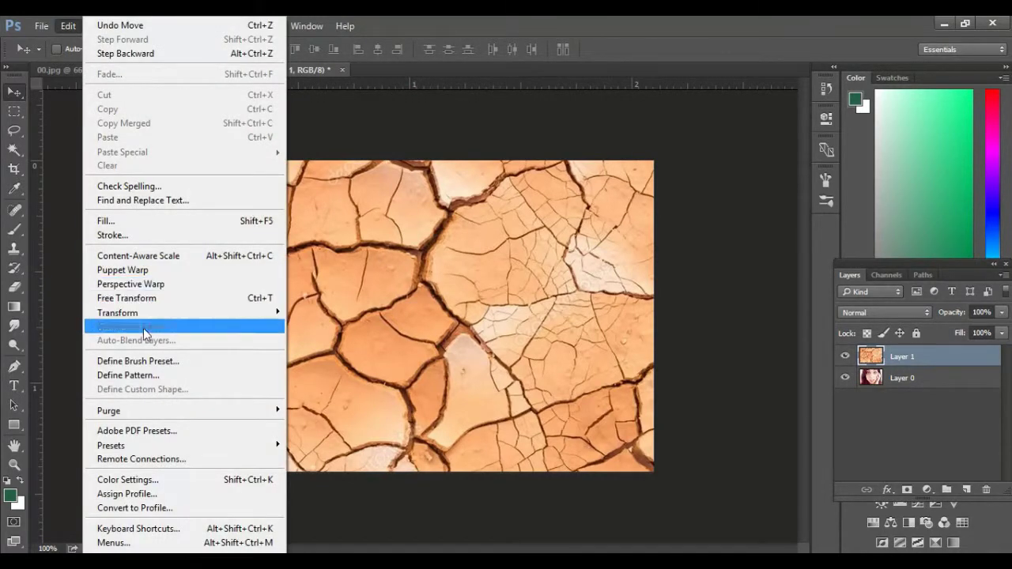
{"action": "left_click", "coordinate": [190, 299]}
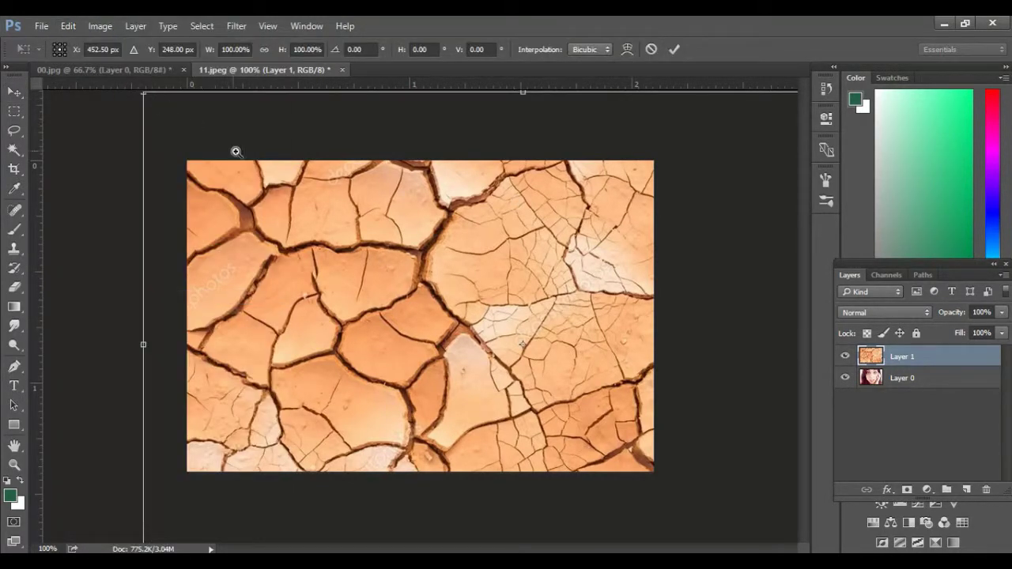
{"action": "key", "text": "ctrl+minus"}
{"action": "left_click_drag", "start_coordinate": [237, 169], "coordinate": [266, 188]}
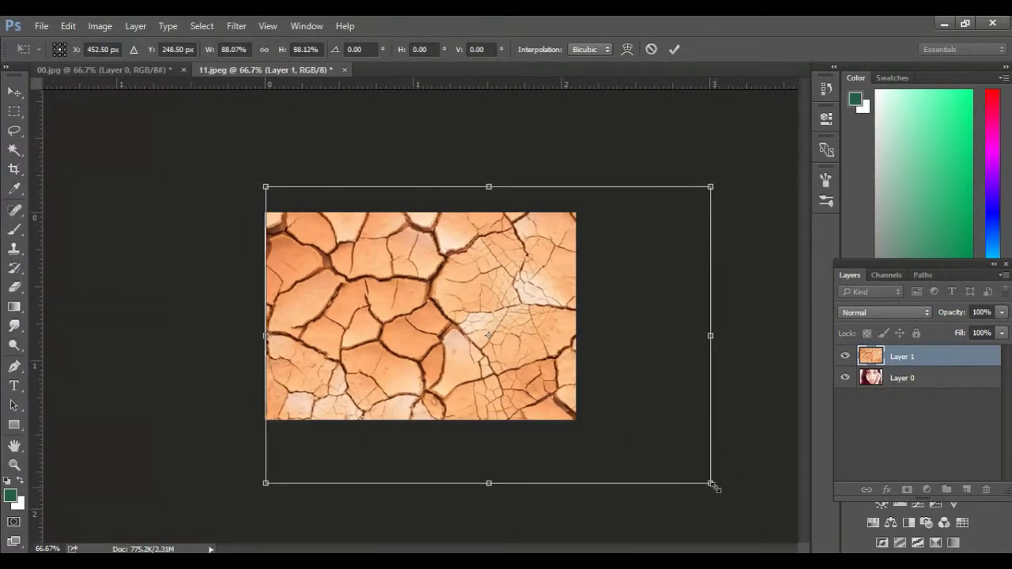
{"action": "left_click_drag", "start_coordinate": [712, 484], "coordinate": [619, 417]}
{"action": "left_click_drag", "start_coordinate": [515, 300], "coordinate": [485, 318]}
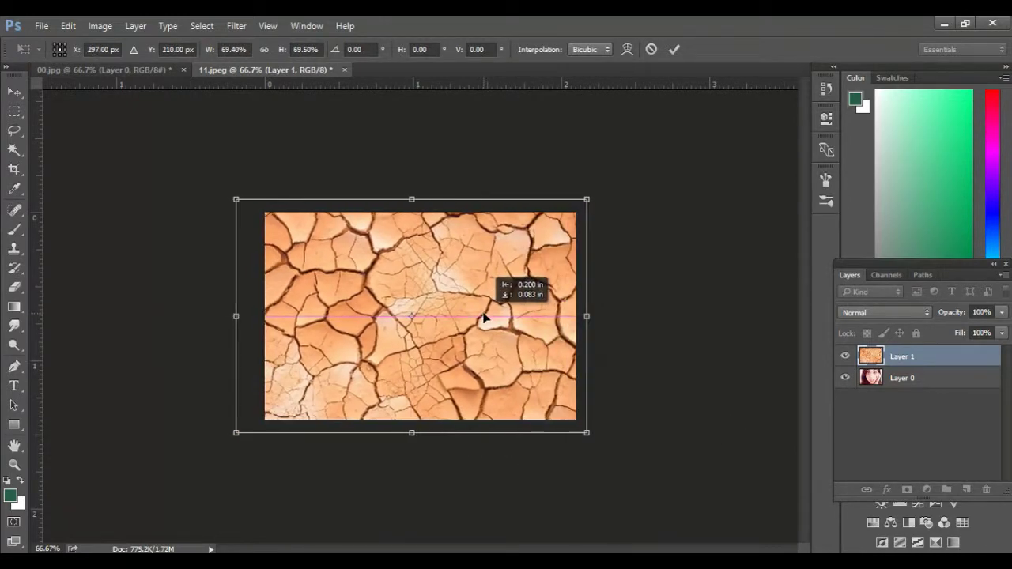
- Commit the resize and set Layer 1 to Multiply blending at 100% opacity
{"action": "left_click", "coordinate": [675, 49]}
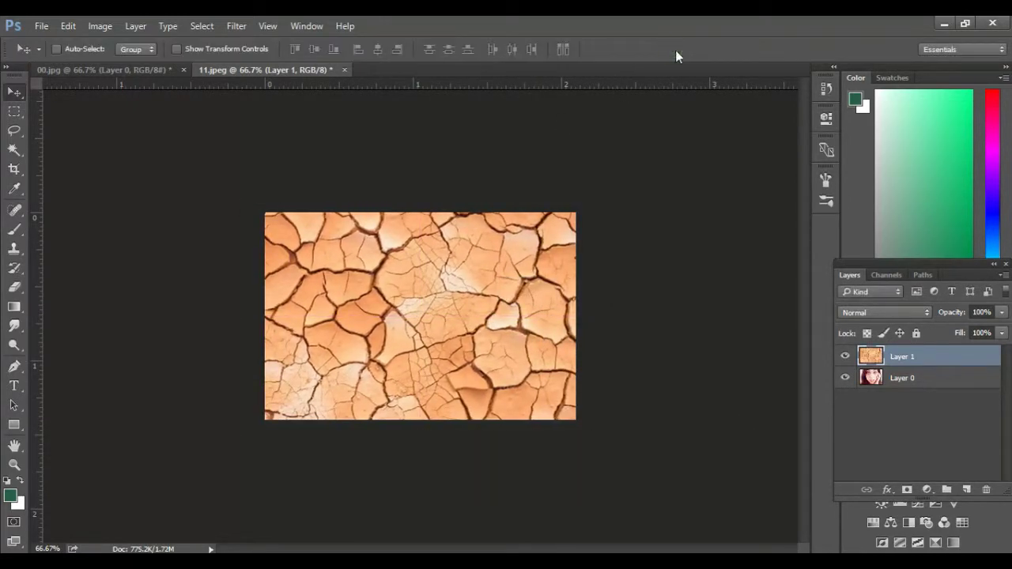
{"action": "scroll", "coordinate": [469, 307], "scroll_direction": "up", "scroll_amount": 3}
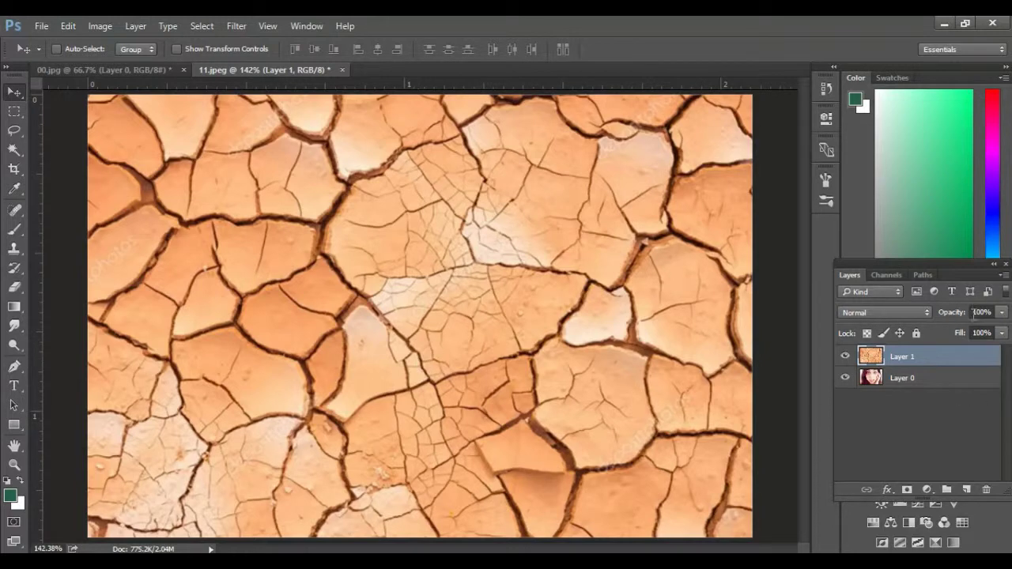
{"action": "left_click_drag", "start_coordinate": [958, 317], "coordinate": [900, 313]}
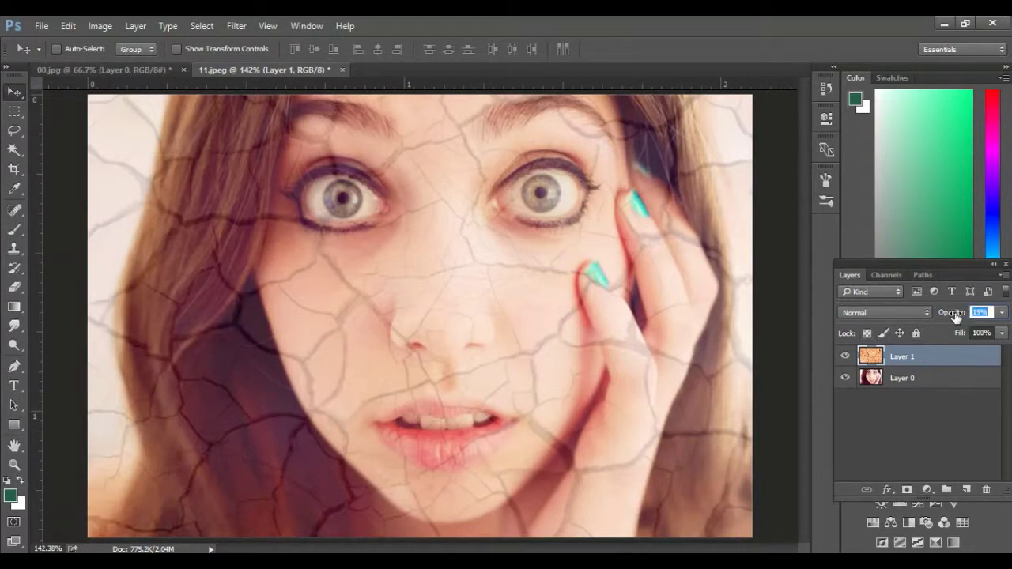
{"action": "type", "text": "93"}
{"action": "key", "text": "Return"}
{"action": "left_click", "coordinate": [901, 311]}
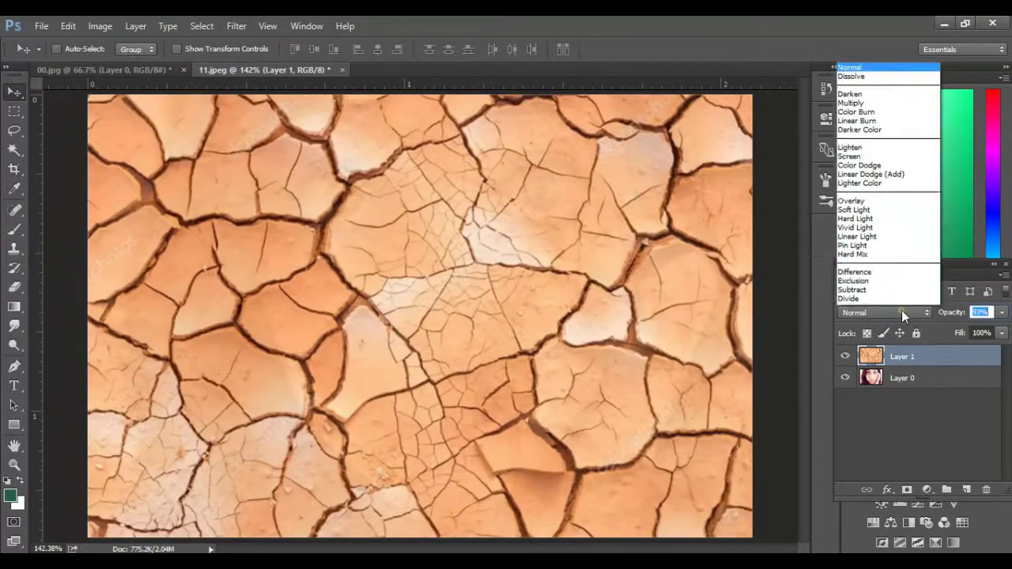
{"action": "left_click", "coordinate": [870, 60]}
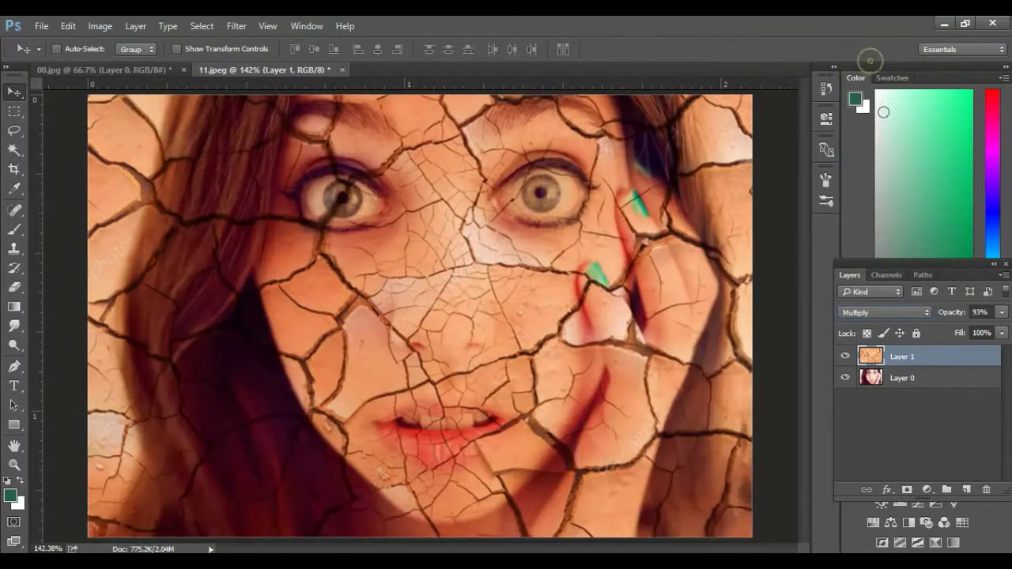
{"action": "left_click_drag", "start_coordinate": [953, 316], "coordinate": [973, 315]}
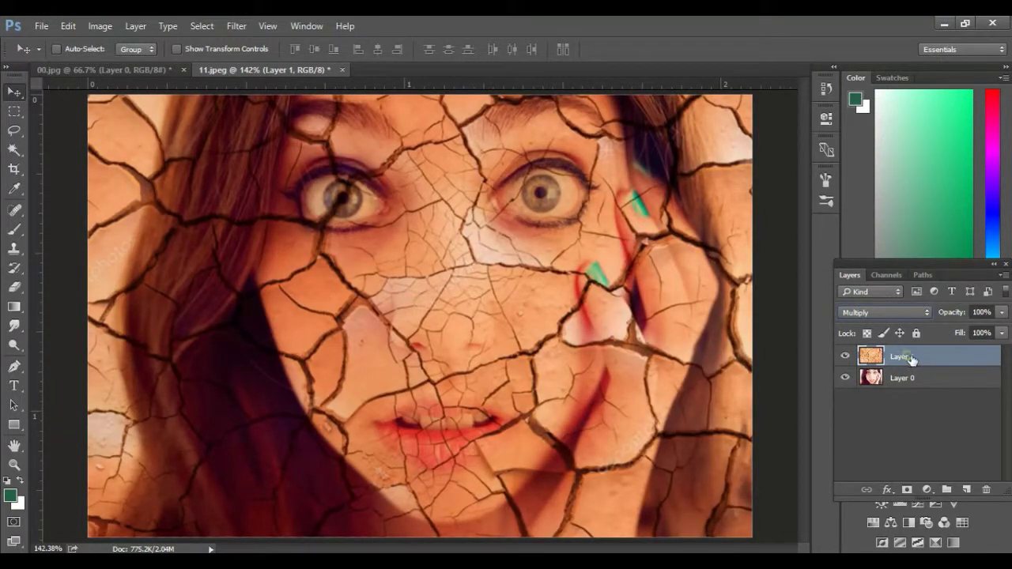
- Add a layer mask to Layer 1 and set up a soft round 26 px black brush
{"action": "left_click", "coordinate": [908, 491]}
{"action": "left_click", "coordinate": [20, 480]}
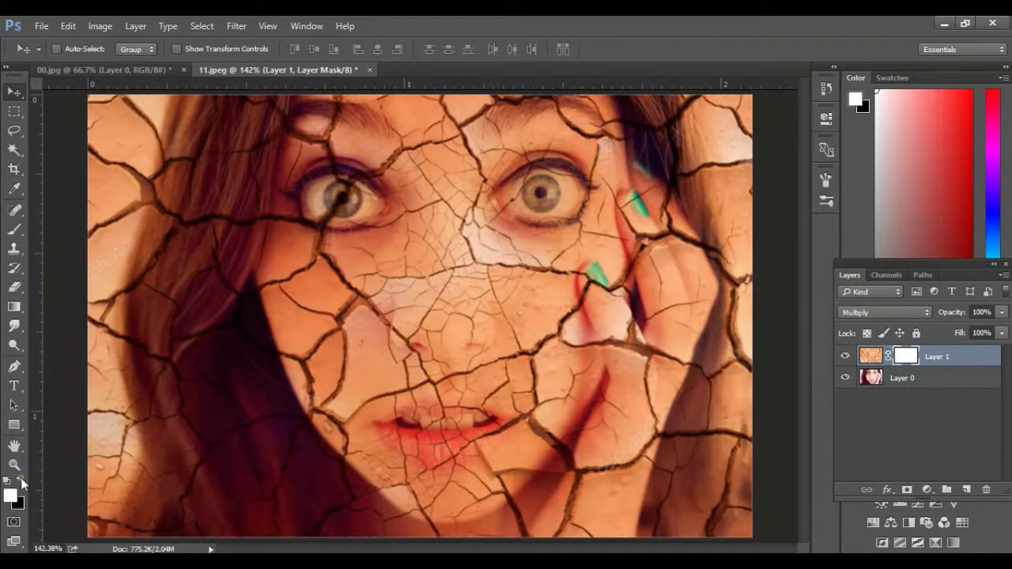
{"action": "key", "text": "x"}
{"action": "left_click", "coordinate": [14, 229]}
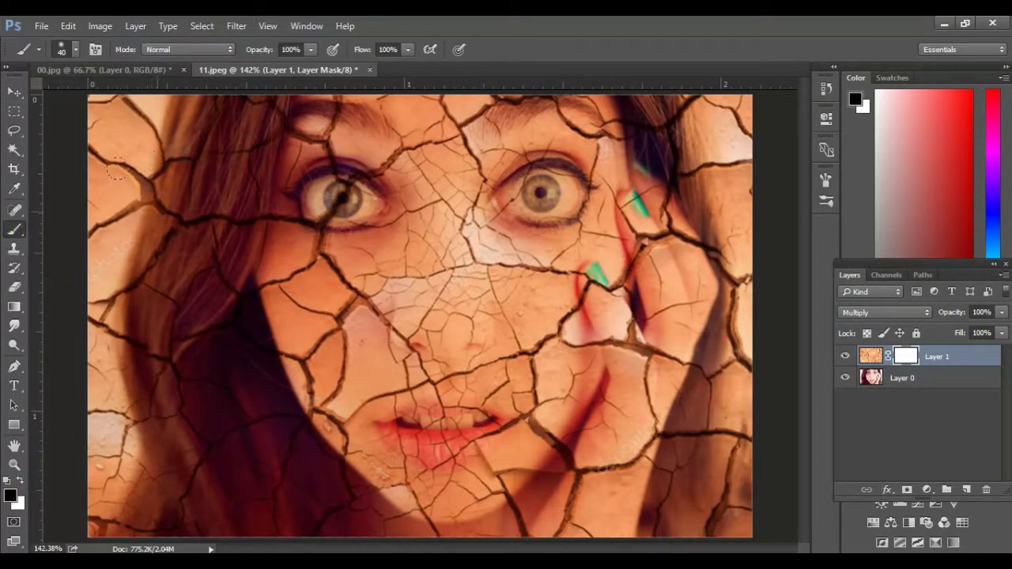
{"action": "left_click", "coordinate": [75, 49]}
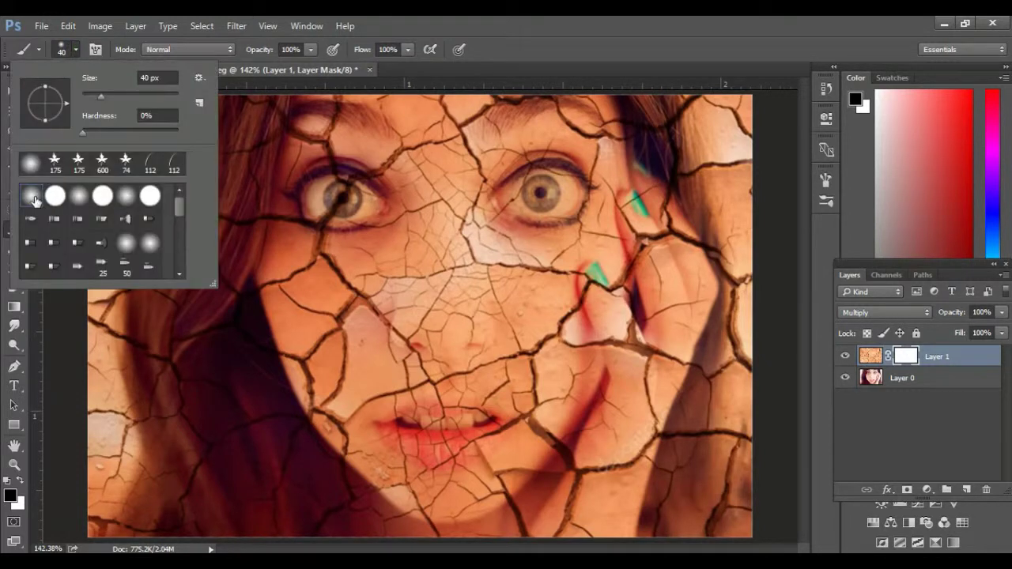
{"action": "left_click", "coordinate": [76, 195]}
{"action": "left_click_drag", "start_coordinate": [107, 94], "coordinate": [198, 99]}
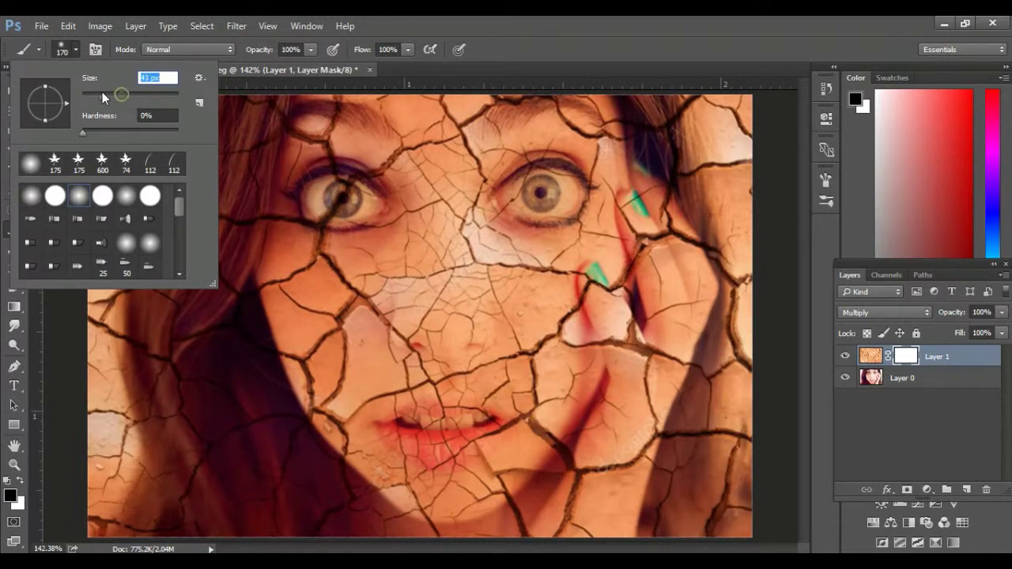
{"action": "left_click_drag", "start_coordinate": [90, 95], "coordinate": [94, 96]}
{"action": "left_click", "coordinate": [59, 54]}
- Mask out the cracks along the hair edge, jaw and beside the left eye
{"action": "left_click_drag", "start_coordinate": [166, 109], "coordinate": [119, 288]}
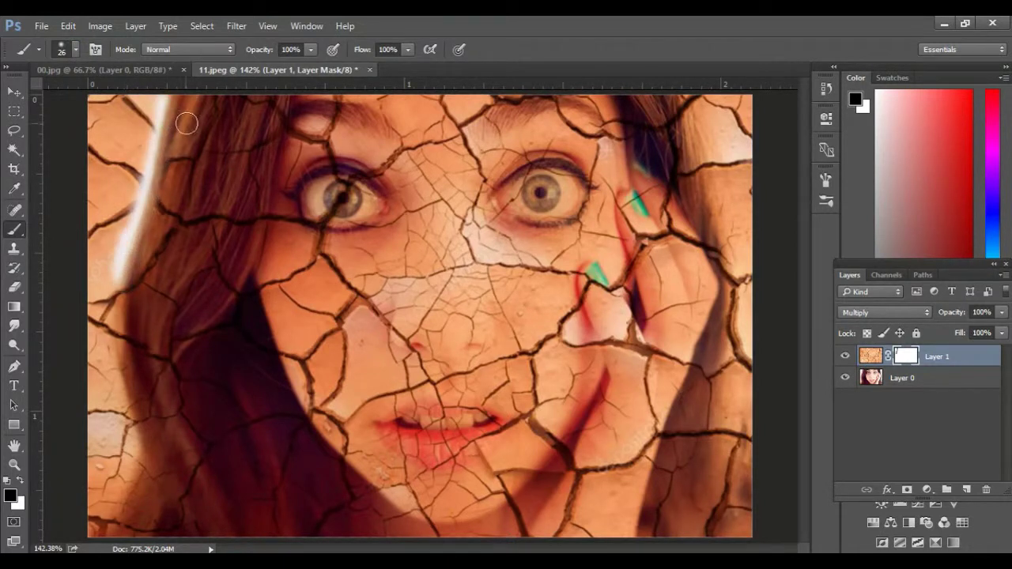
{"action": "left_click_drag", "start_coordinate": [283, 106], "coordinate": [251, 246]}
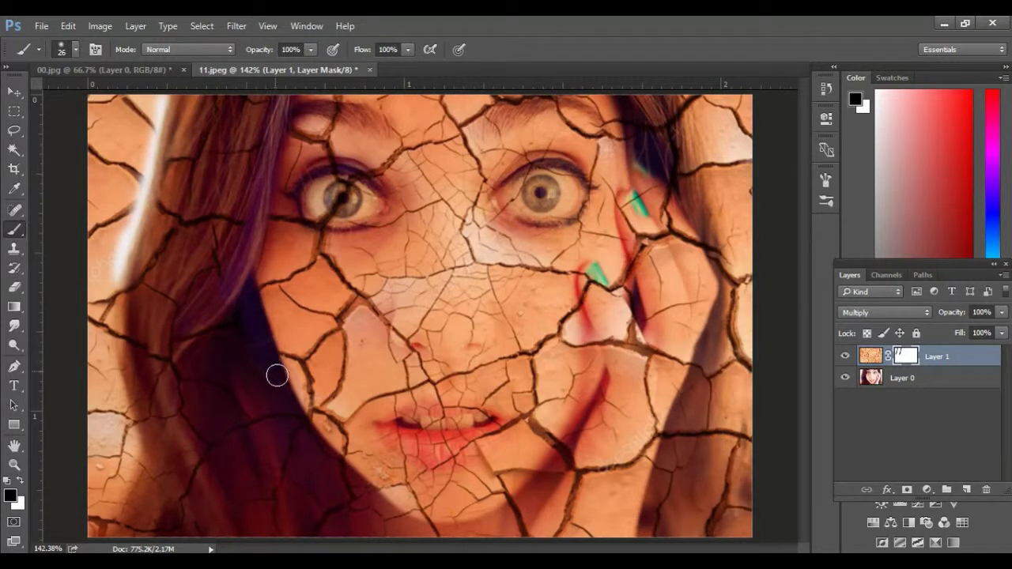
{"action": "left_click_drag", "start_coordinate": [307, 430], "coordinate": [357, 487]}
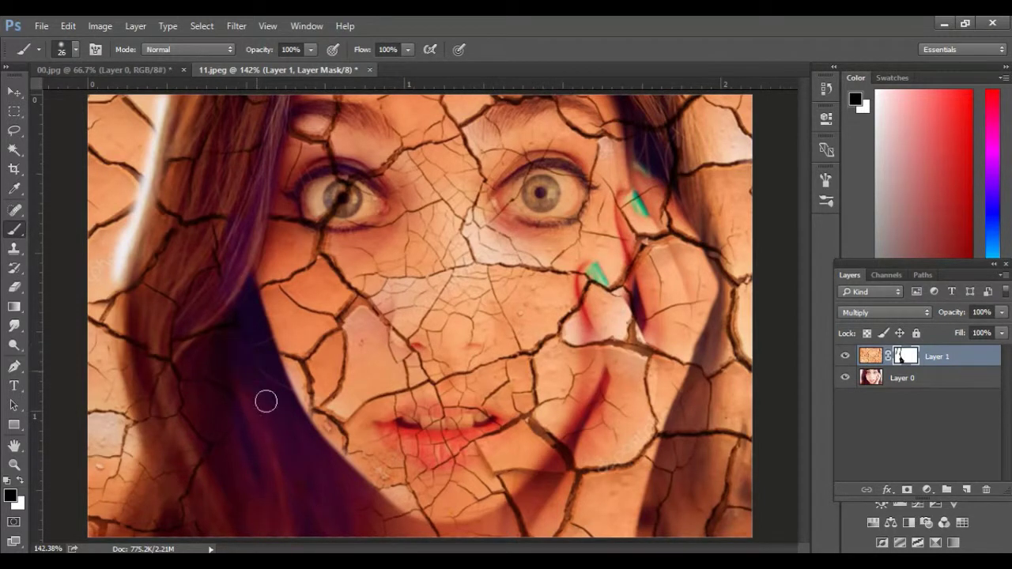
{"action": "mouse_move", "coordinate": [237, 279]}
{"action": "left_mouse_down"}
{"action": "mouse_move", "coordinate": [217, 199]}
{"action": "mouse_move", "coordinate": [242, 161]}
{"action": "left_mouse_up"}
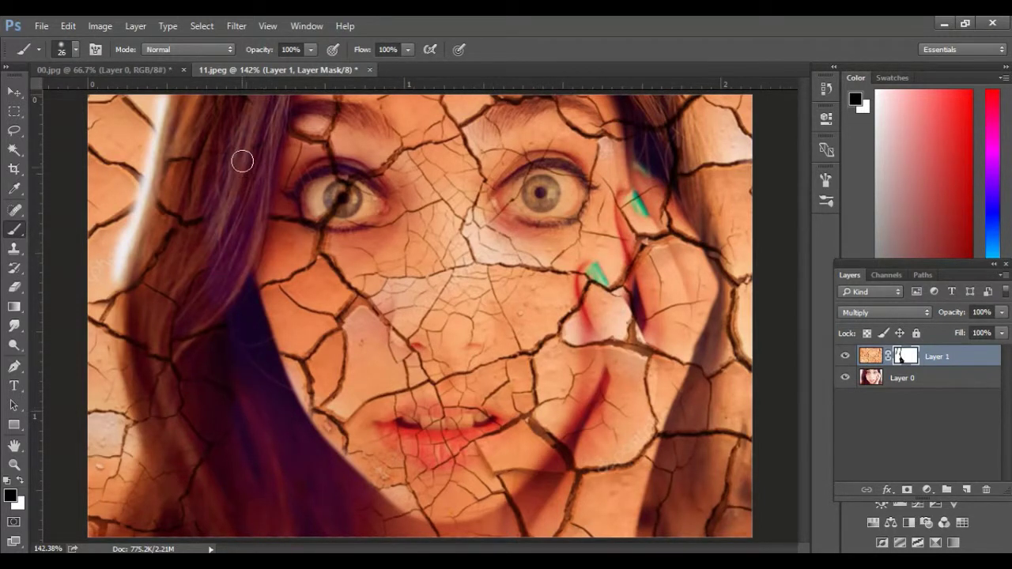
- With a 133 px brush, mask out the cracks over the left hair and bottom-left edge
{"action": "left_click", "coordinate": [68, 52]}
{"action": "type", "text": "133"}
{"action": "key", "text": "Return"}
{"action": "left_click_drag", "start_coordinate": [190, 111], "coordinate": [103, 371]}
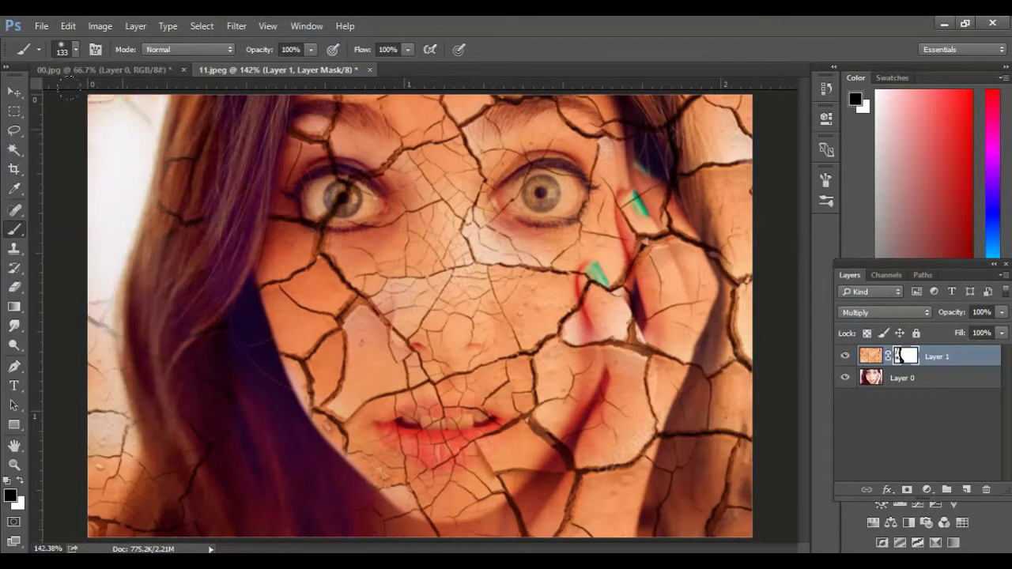
{"action": "left_click_drag", "start_coordinate": [111, 301], "coordinate": [119, 523]}
{"action": "left_click_drag", "start_coordinate": [44, 361], "coordinate": [42, 443]}
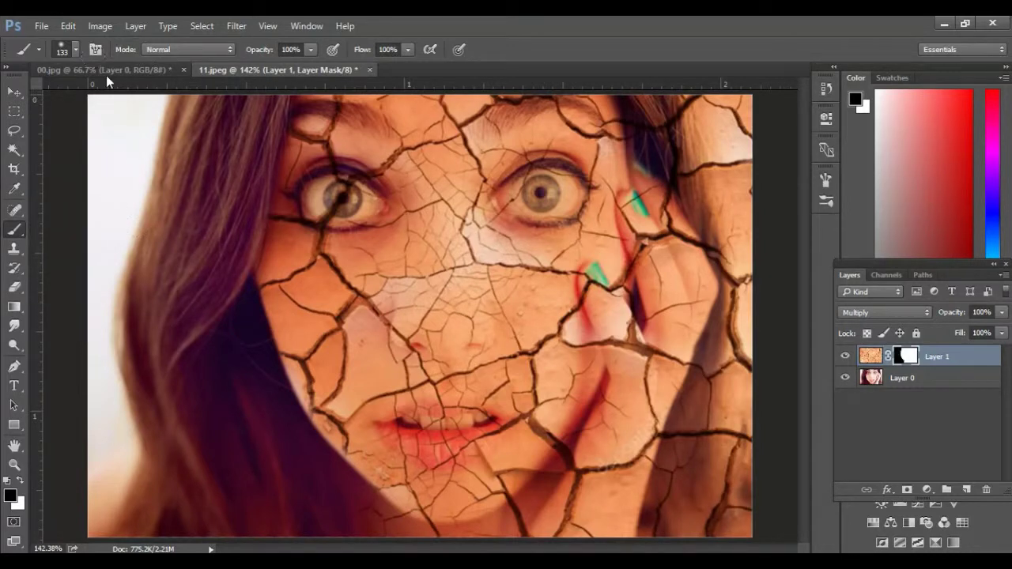
- With a 20 px brush, mask the cracks off the cheek and hair edge
{"action": "left_click", "coordinate": [76, 49]}
{"action": "left_click_drag", "start_coordinate": [107, 95], "coordinate": [93, 99]}
{"action": "key", "text": "Return"}
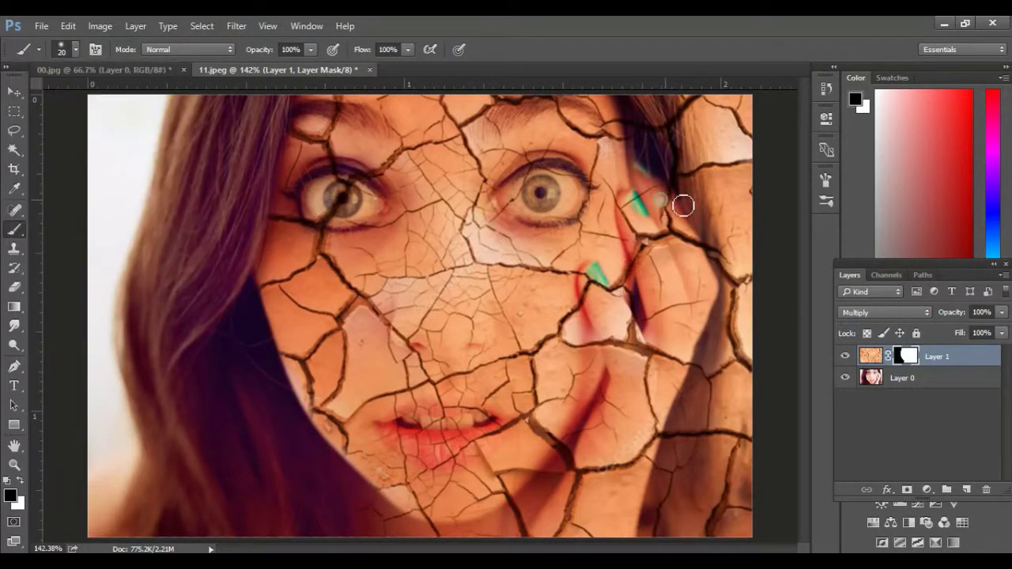
{"action": "scroll", "coordinate": [669, 182], "scroll_direction": "up", "scroll_amount": 5}
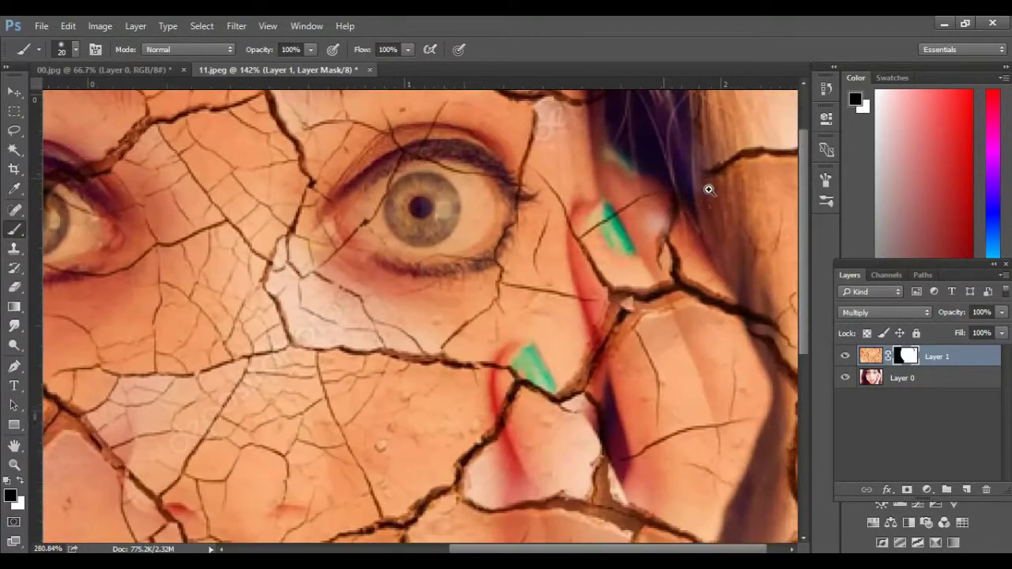
{"action": "mouse_move", "coordinate": [556, 207]}
{"action": "left_mouse_down"}
{"action": "mouse_move", "coordinate": [514, 192]}
{"action": "mouse_move", "coordinate": [500, 223]}
{"action": "mouse_move", "coordinate": [462, 245]}
{"action": "mouse_move", "coordinate": [522, 514]}
{"action": "mouse_move", "coordinate": [411, 366]}
{"action": "mouse_move", "coordinate": [396, 395]}
{"action": "mouse_move", "coordinate": [394, 427]}
{"action": "mouse_move", "coordinate": [416, 457]}
{"action": "mouse_move", "coordinate": [447, 267]}
{"action": "mouse_move", "coordinate": [492, 287]}
{"action": "mouse_move", "coordinate": [455, 291]}
{"action": "mouse_move", "coordinate": [483, 411]}
{"action": "mouse_move", "coordinate": [524, 355]}
{"action": "mouse_move", "coordinate": [525, 475]}
{"action": "mouse_move", "coordinate": [548, 203]}
{"action": "mouse_move", "coordinate": [447, 415]}
{"action": "mouse_move", "coordinate": [515, 316]}
{"action": "mouse_move", "coordinate": [498, 273]}
{"action": "mouse_move", "coordinate": [419, 373]}
{"action": "mouse_move", "coordinate": [495, 316]}
{"action": "mouse_move", "coordinate": [459, 384]}
{"action": "mouse_move", "coordinate": [522, 348]}
{"action": "mouse_move", "coordinate": [360, 360]}
{"action": "mouse_move", "coordinate": [416, 195]}
{"action": "mouse_move", "coordinate": [328, 464]}
{"action": "mouse_move", "coordinate": [427, 280]}
{"action": "left_mouse_up"}
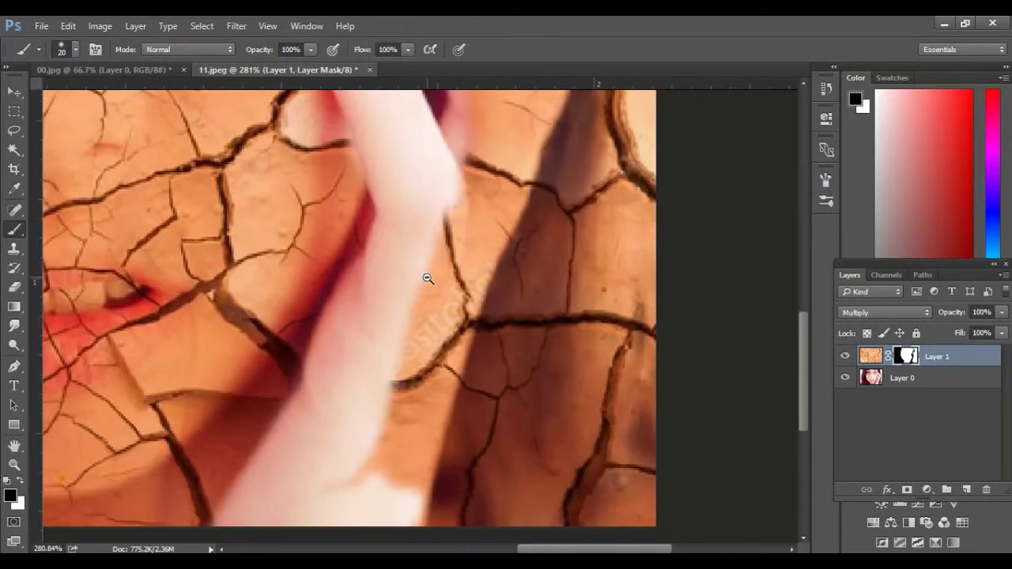
{"action": "key", "text": "ctrl+1"}
- With an 89 px brush, mask the cracks off her hand
{"action": "left_click", "coordinate": [76, 49]}
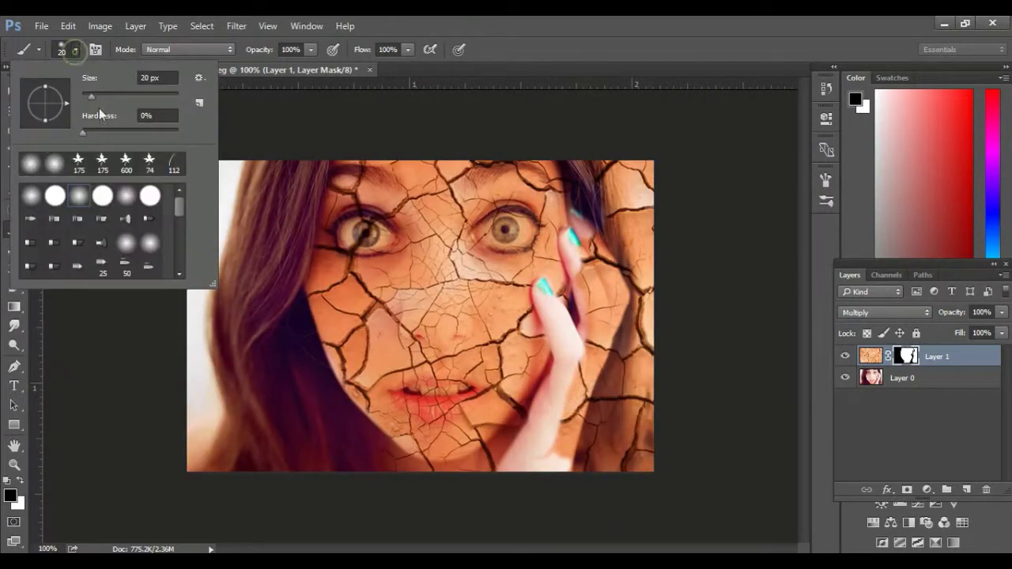
{"action": "type", "text": "89"}
{"action": "key", "text": "Return"}
{"action": "mouse_move", "coordinate": [601, 300]}
{"action": "left_mouse_down"}
{"action": "mouse_move", "coordinate": [550, 443]}
{"action": "mouse_move", "coordinate": [625, 431]}
{"action": "mouse_move", "coordinate": [629, 166]}
{"action": "mouse_move", "coordinate": [593, 277]}
{"action": "mouse_move", "coordinate": [587, 250]}
{"action": "left_mouse_up"}
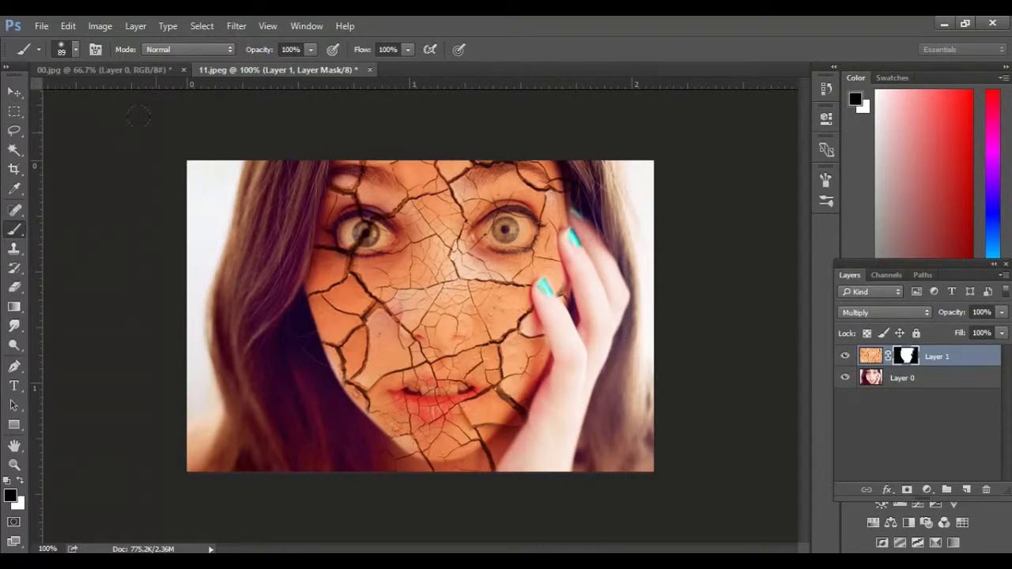
- With a 35 px brush, clear a soft stripe of cracks down the nose bridge
{"action": "left_click", "coordinate": [75, 49]}
{"action": "type", "text": "35"}
{"action": "key", "text": "Return"}
{"action": "left_click", "coordinate": [481, 317], "text": "ctrl"}
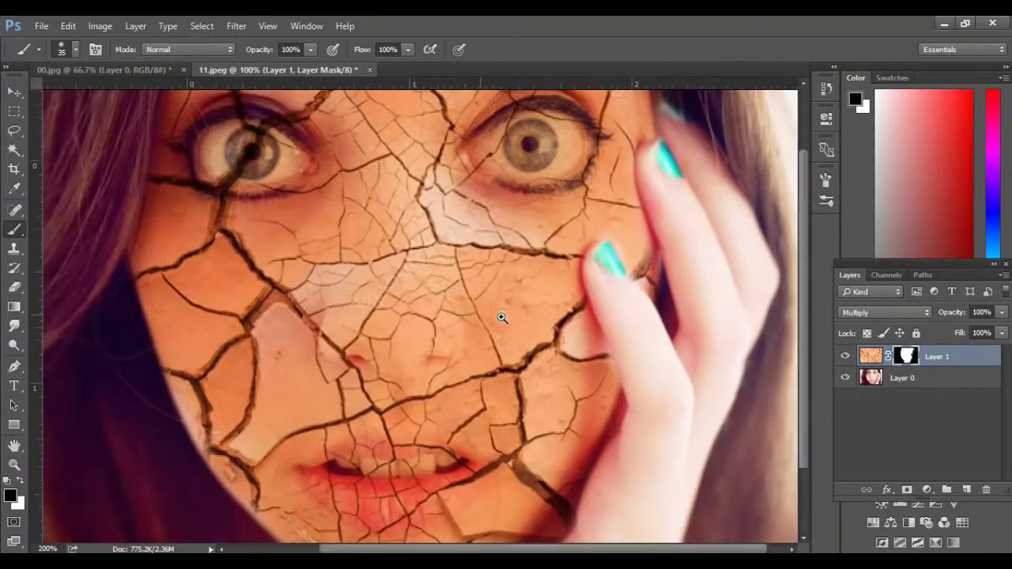
{"action": "mouse_move", "coordinate": [393, 148]}
{"action": "left_mouse_down"}
{"action": "mouse_move", "coordinate": [399, 308]}
{"action": "mouse_move", "coordinate": [398, 163]}
{"action": "mouse_move", "coordinate": [387, 331]}
{"action": "mouse_move", "coordinate": [364, 344]}
{"action": "mouse_move", "coordinate": [392, 114]}
{"action": "left_mouse_up"}
{"action": "scroll", "coordinate": [395, 300], "scroll_direction": "down", "scroll_amount": 5}
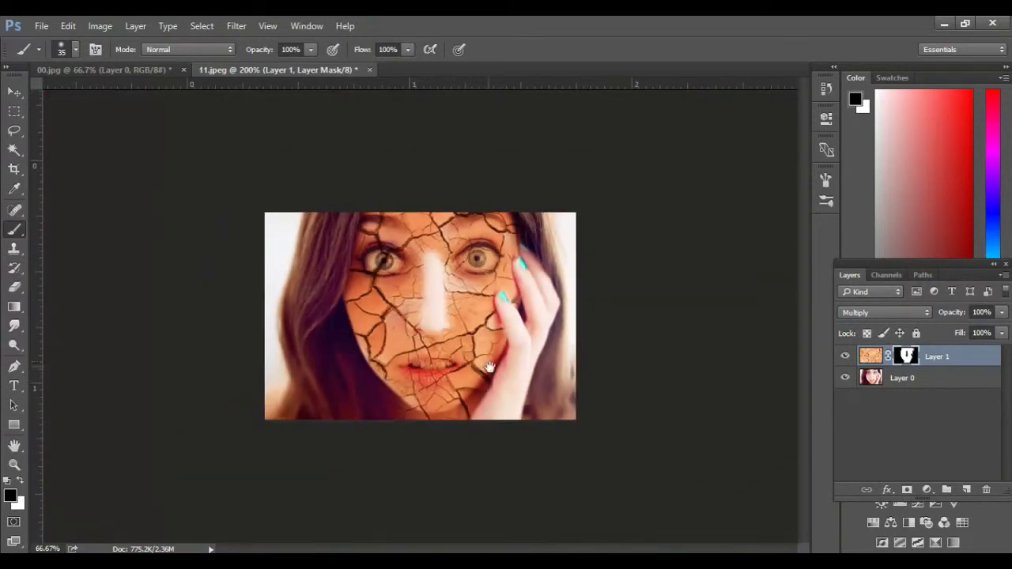
{"action": "scroll", "coordinate": [508, 253], "scroll_direction": "up", "scroll_amount": 5}
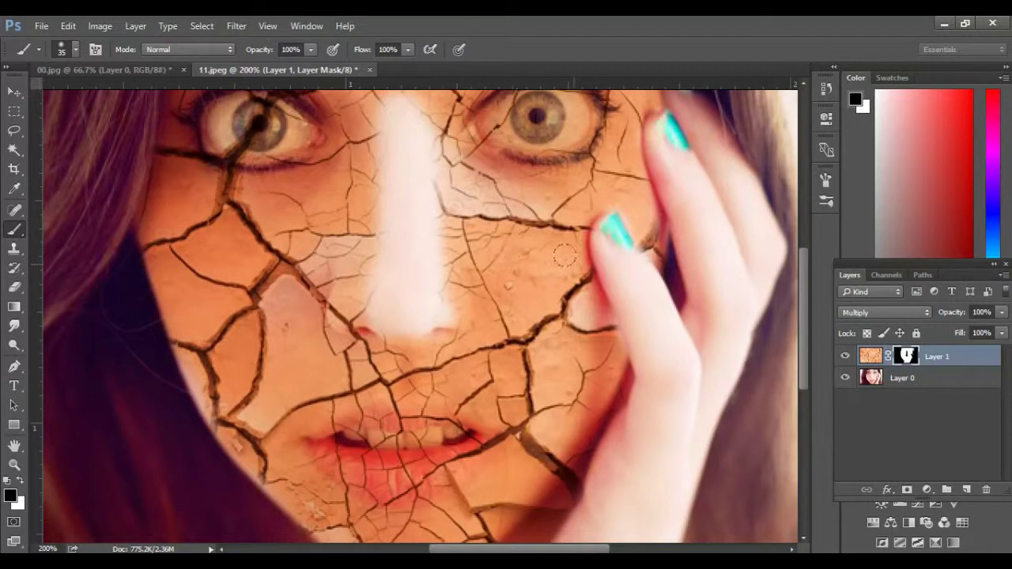
- At 43% brush opacity, fade the cracks on the right cheek, beside the nose and over the lips
{"action": "left_click", "coordinate": [311, 49]}
{"action": "left_click_drag", "start_coordinate": [272, 66], "coordinate": [265, 67]}
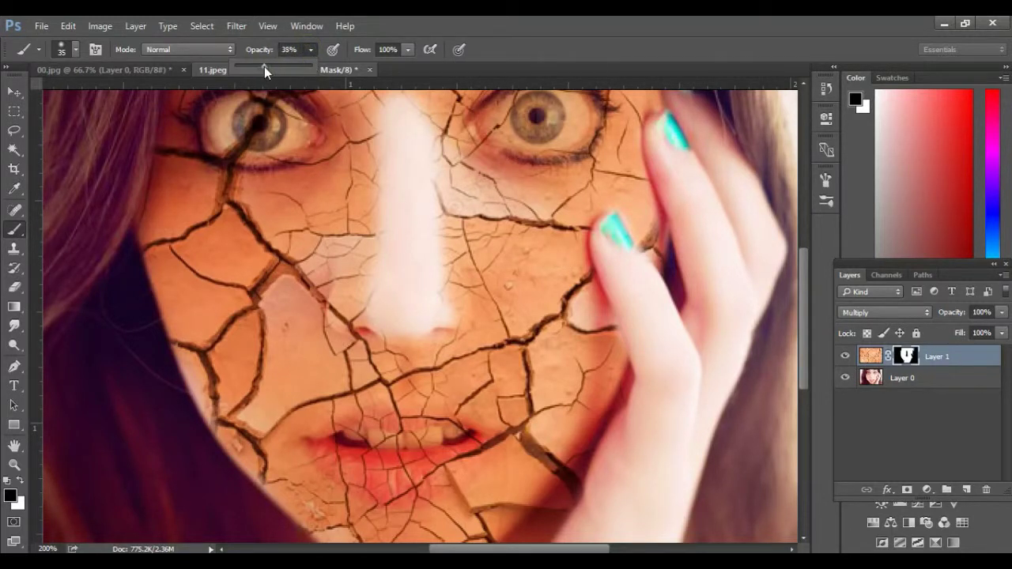
{"action": "mouse_move", "coordinate": [546, 292]}
{"action": "left_mouse_down"}
{"action": "mouse_move", "coordinate": [507, 238]}
{"action": "mouse_move", "coordinate": [546, 324]}
{"action": "mouse_move", "coordinate": [446, 261]}
{"action": "mouse_move", "coordinate": [439, 324]}
{"action": "left_mouse_up"}
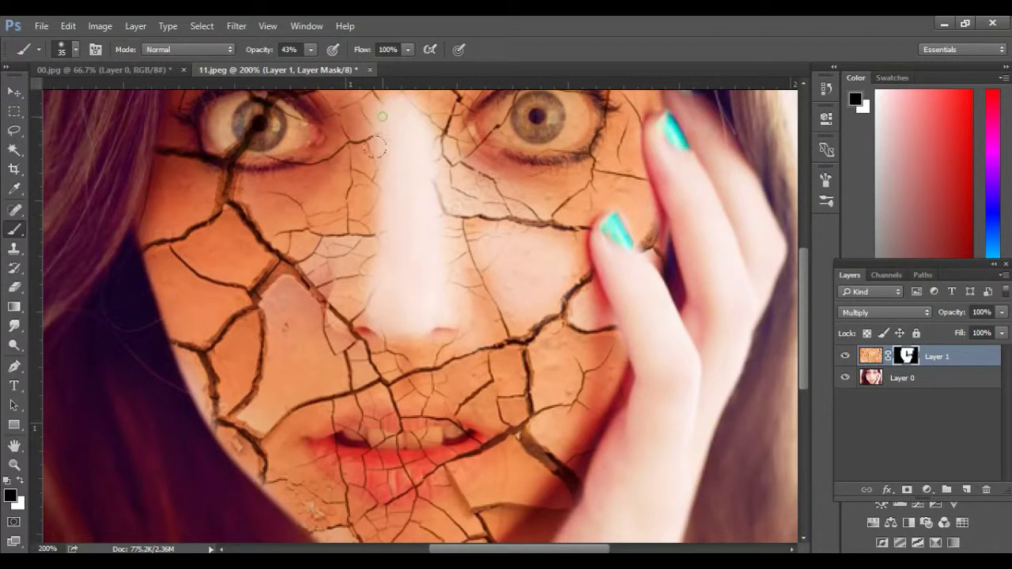
{"action": "left_click_drag", "start_coordinate": [377, 145], "coordinate": [356, 285]}
{"action": "mouse_move", "coordinate": [407, 110]}
{"action": "left_mouse_down"}
{"action": "mouse_move", "coordinate": [443, 301]}
{"action": "mouse_move", "coordinate": [375, 279]}
{"action": "mouse_move", "coordinate": [430, 305]}
{"action": "mouse_move", "coordinate": [437, 324]}
{"action": "left_mouse_up"}
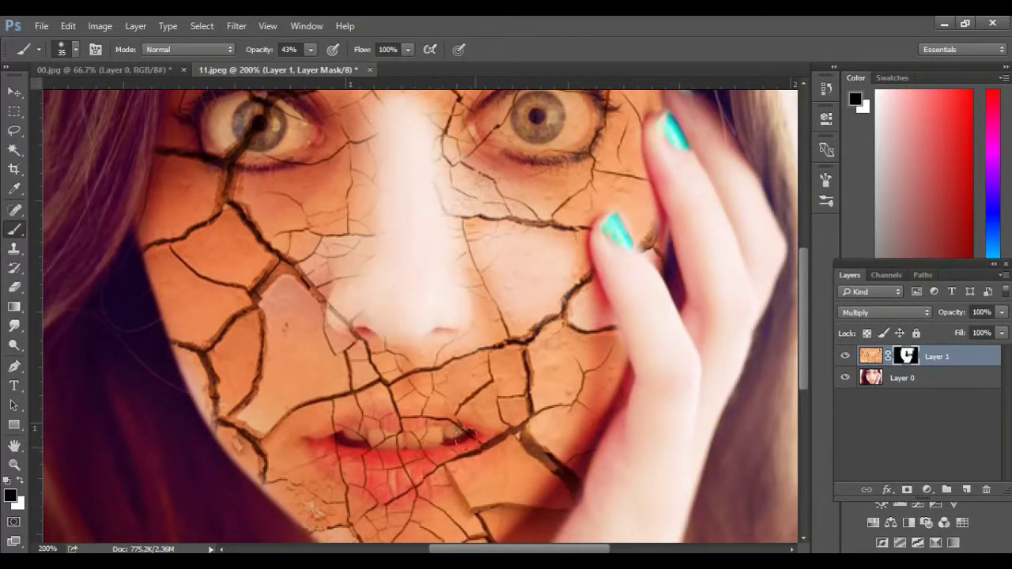
{"action": "mouse_move", "coordinate": [471, 433]}
{"action": "left_mouse_down"}
{"action": "mouse_move", "coordinate": [396, 475]}
{"action": "mouse_move", "coordinate": [316, 443]}
{"action": "mouse_move", "coordinate": [395, 403]}
{"action": "mouse_move", "coordinate": [473, 435]}
{"action": "mouse_move", "coordinate": [326, 443]}
{"action": "left_mouse_up"}
{"action": "left_click_drag", "start_coordinate": [469, 457], "coordinate": [383, 465]}
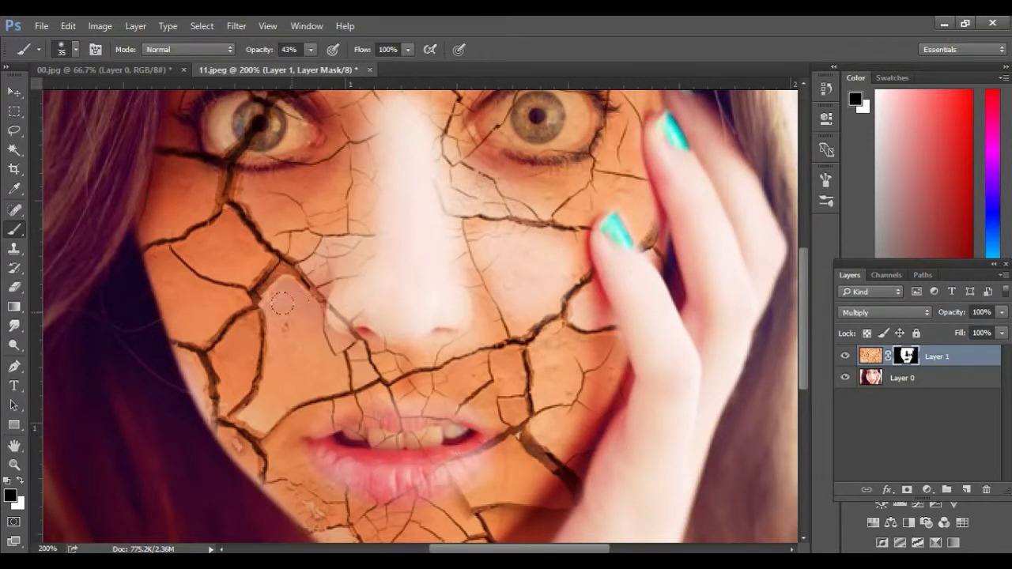
- Fade the cracks on the left cheek and below and beside both eyes
{"action": "mouse_move", "coordinate": [283, 303]}
{"action": "left_mouse_down"}
{"action": "mouse_move", "coordinate": [277, 368]}
{"action": "mouse_move", "coordinate": [312, 388]}
{"action": "mouse_move", "coordinate": [295, 332]}
{"action": "left_mouse_up"}
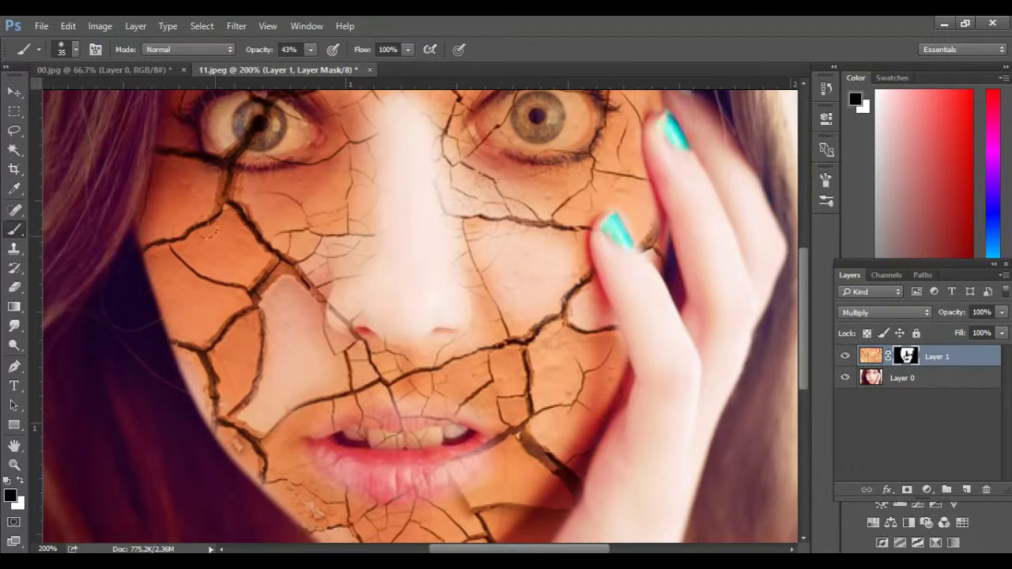
{"action": "mouse_move", "coordinate": [207, 231]}
{"action": "left_mouse_down"}
{"action": "mouse_move", "coordinate": [230, 237]}
{"action": "mouse_move", "coordinate": [208, 273]}
{"action": "mouse_move", "coordinate": [170, 276]}
{"action": "mouse_move", "coordinate": [179, 303]}
{"action": "left_mouse_up"}
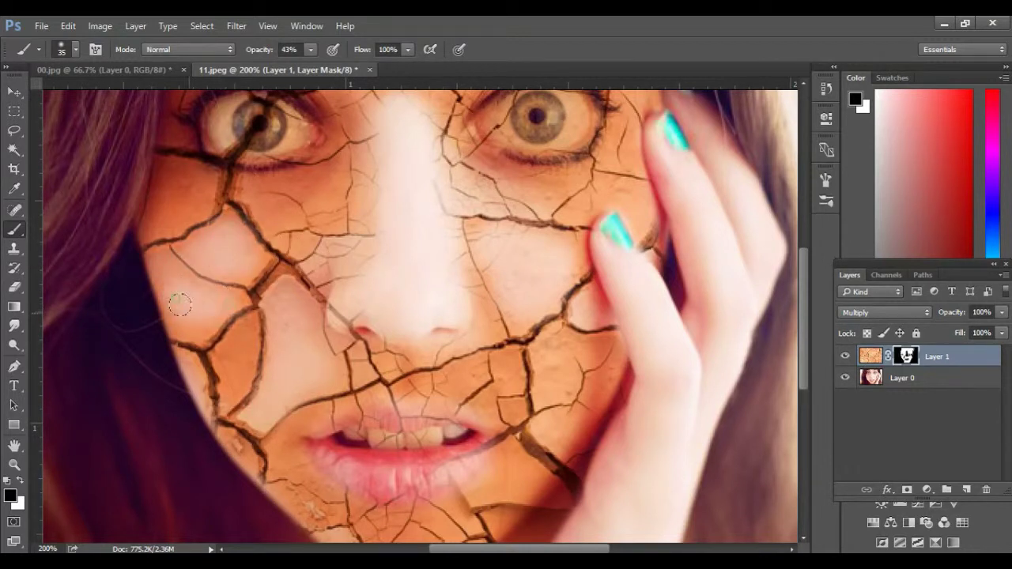
{"action": "left_click_drag", "start_coordinate": [303, 354], "coordinate": [328, 413]}
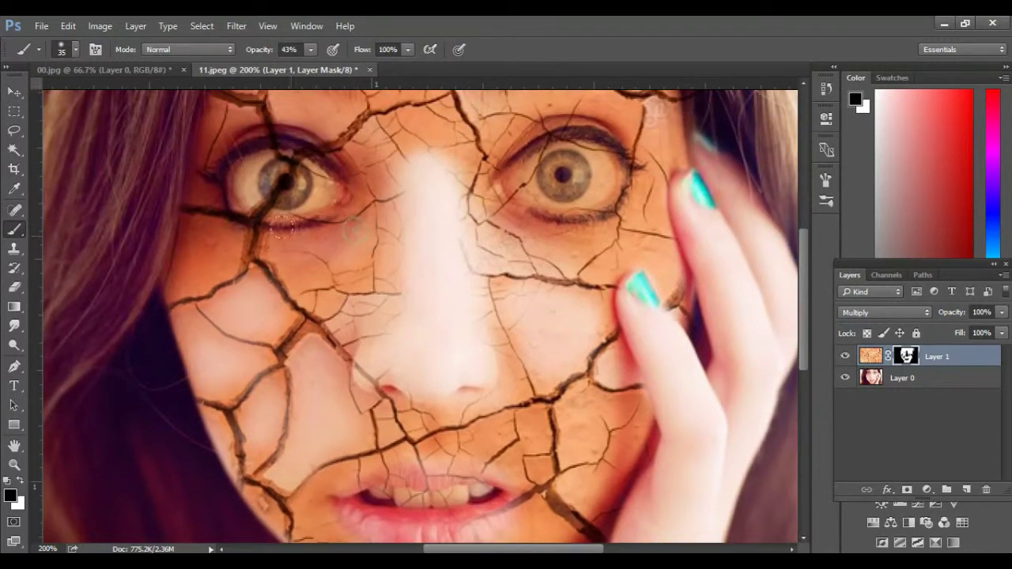
{"action": "mouse_move", "coordinate": [283, 228]}
{"action": "left_mouse_down"}
{"action": "mouse_move", "coordinate": [348, 269]}
{"action": "mouse_move", "coordinate": [388, 237]}
{"action": "mouse_move", "coordinate": [340, 277]}
{"action": "mouse_move", "coordinate": [205, 238]}
{"action": "mouse_move", "coordinate": [182, 273]}
{"action": "mouse_move", "coordinate": [229, 281]}
{"action": "left_mouse_up"}
{"action": "left_click_drag", "start_coordinate": [351, 239], "coordinate": [370, 364]}
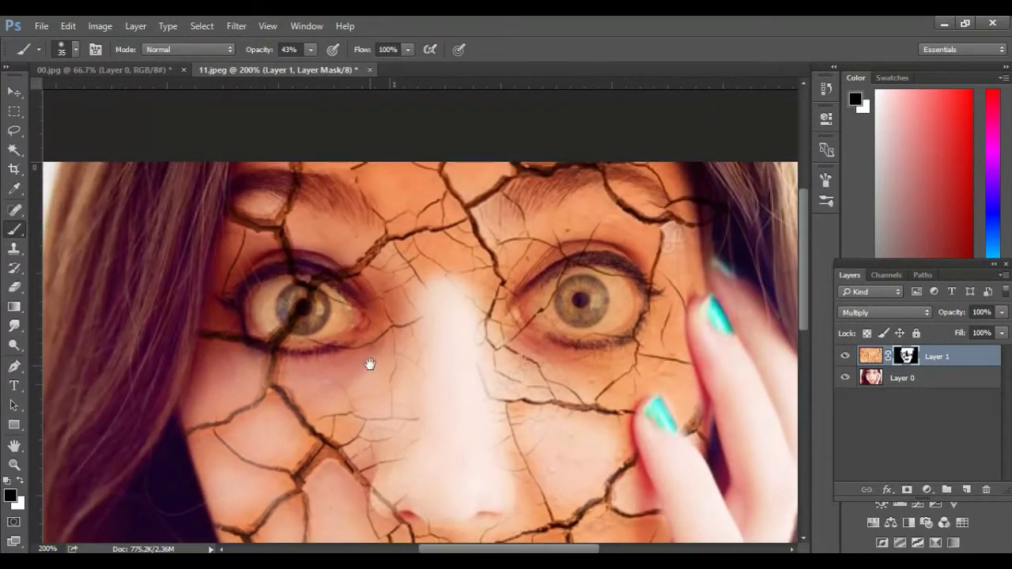
{"action": "mouse_move", "coordinate": [411, 223]}
{"action": "left_mouse_down"}
{"action": "mouse_move", "coordinate": [404, 275]}
{"action": "mouse_move", "coordinate": [443, 332]}
{"action": "mouse_move", "coordinate": [431, 253]}
{"action": "mouse_move", "coordinate": [356, 229]}
{"action": "mouse_move", "coordinate": [396, 277]}
{"action": "mouse_move", "coordinate": [372, 288]}
{"action": "mouse_move", "coordinate": [320, 261]}
{"action": "mouse_move", "coordinate": [269, 153]}
{"action": "left_mouse_up"}
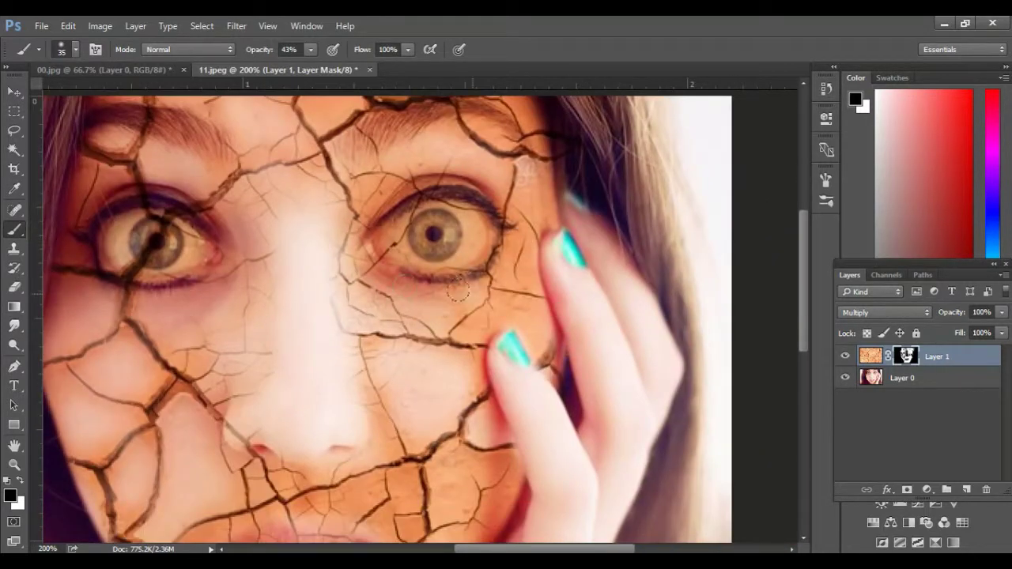
{"action": "mouse_move", "coordinate": [458, 292]}
{"action": "left_mouse_down"}
{"action": "mouse_move", "coordinate": [475, 325]}
{"action": "mouse_move", "coordinate": [522, 316]}
{"action": "mouse_move", "coordinate": [514, 226]}
{"action": "left_mouse_up"}
{"action": "left_click_drag", "start_coordinate": [531, 175], "coordinate": [521, 263]}
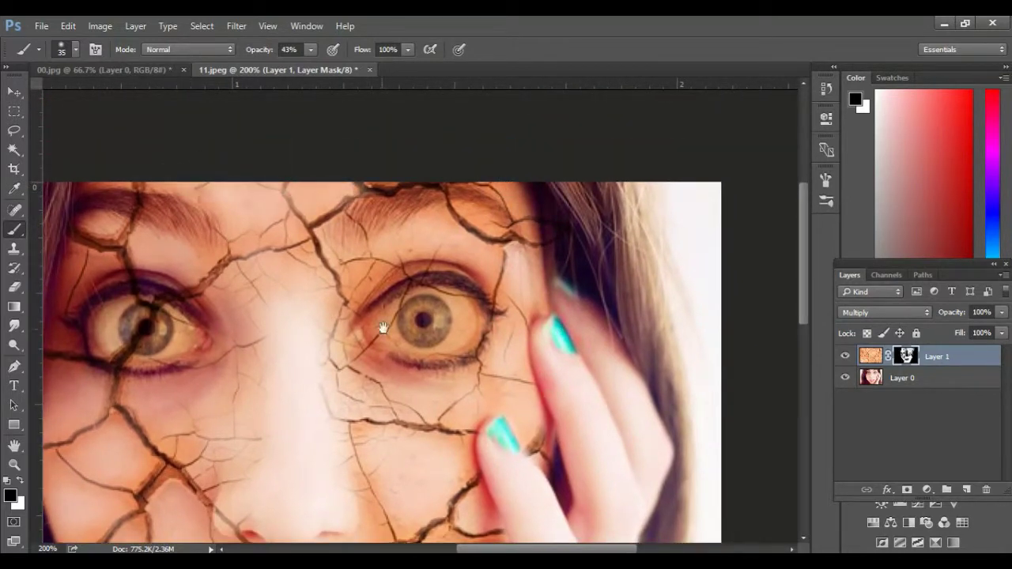
- Pan down to the chin and paint out the cracks around it
{"action": "left_click_drag", "start_coordinate": [383, 328], "coordinate": [393, 299]}
{"action": "left_click_drag", "start_coordinate": [537, 319], "coordinate": [548, 282]}
{"action": "left_click_drag", "start_coordinate": [465, 232], "coordinate": [473, 174]}
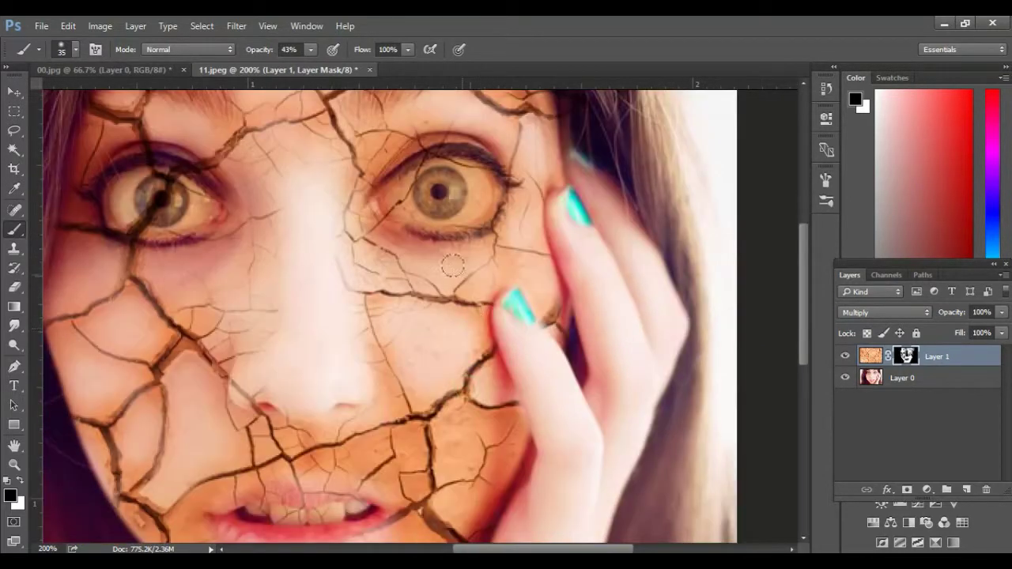
{"action": "left_click_drag", "start_coordinate": [502, 404], "coordinate": [488, 261]}
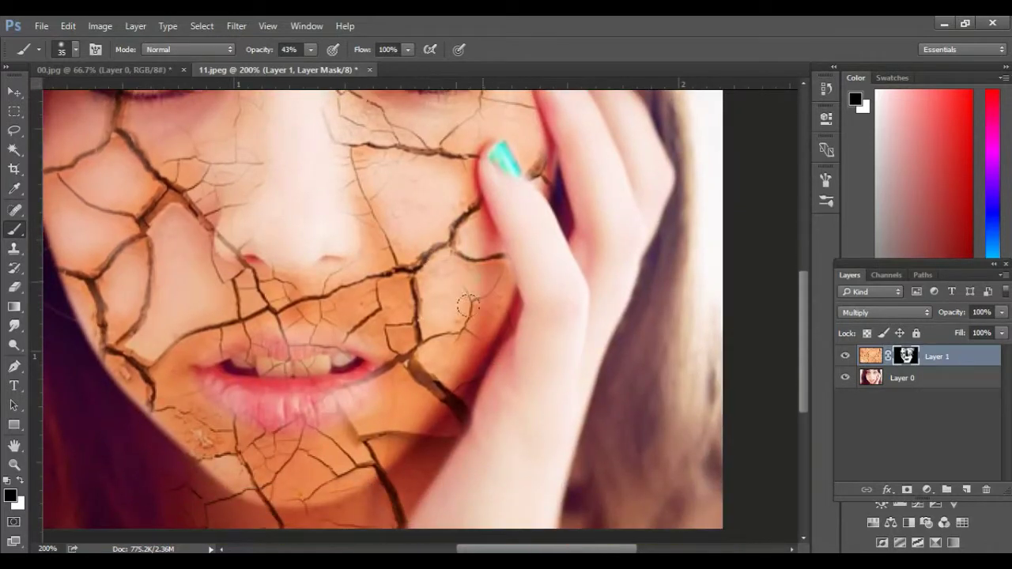
{"action": "left_click_drag", "start_coordinate": [449, 365], "coordinate": [457, 336]}
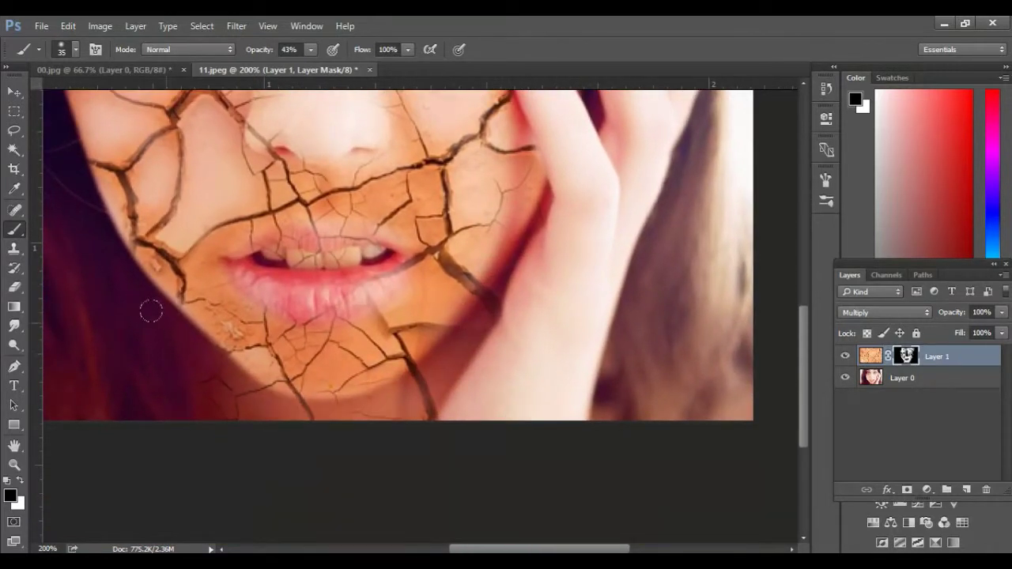
{"action": "left_click_drag", "start_coordinate": [397, 375], "coordinate": [386, 416]}
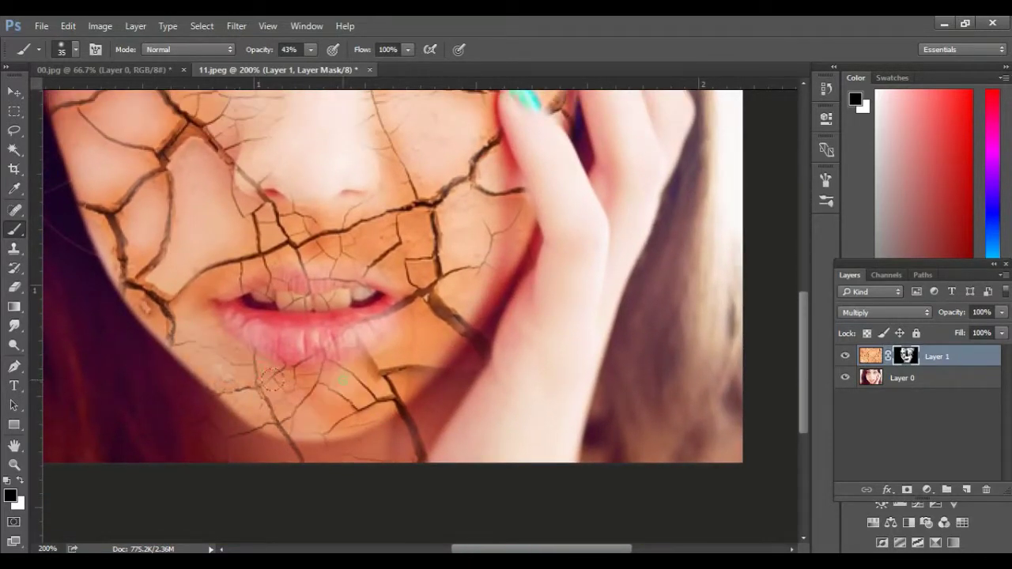
{"action": "left_click_drag", "start_coordinate": [276, 396], "coordinate": [443, 430]}
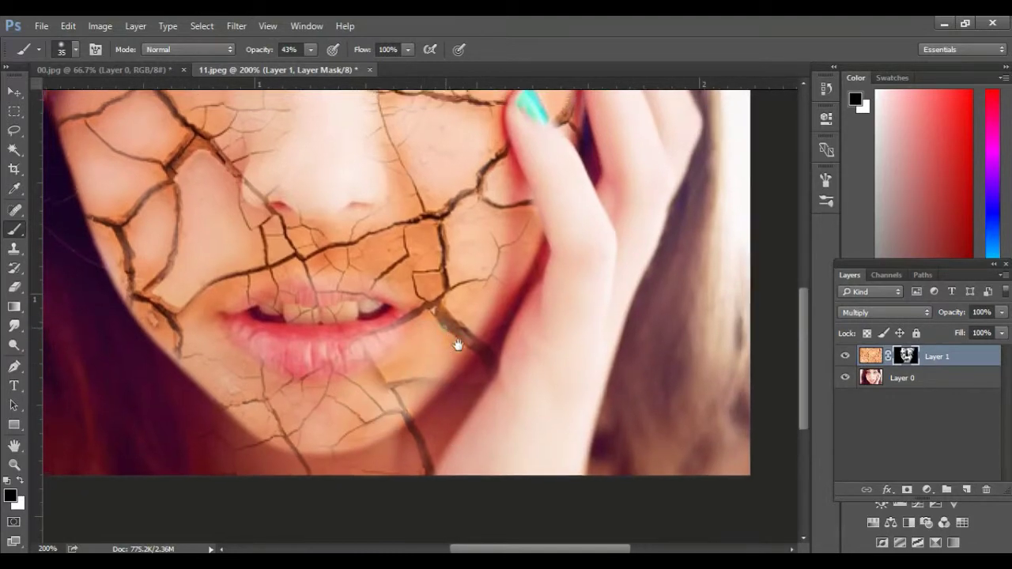
- Fit the image to the window and fade the cracks on the right cheek and below the nose
{"action": "left_click_drag", "start_coordinate": [454, 332], "coordinate": [503, 385]}
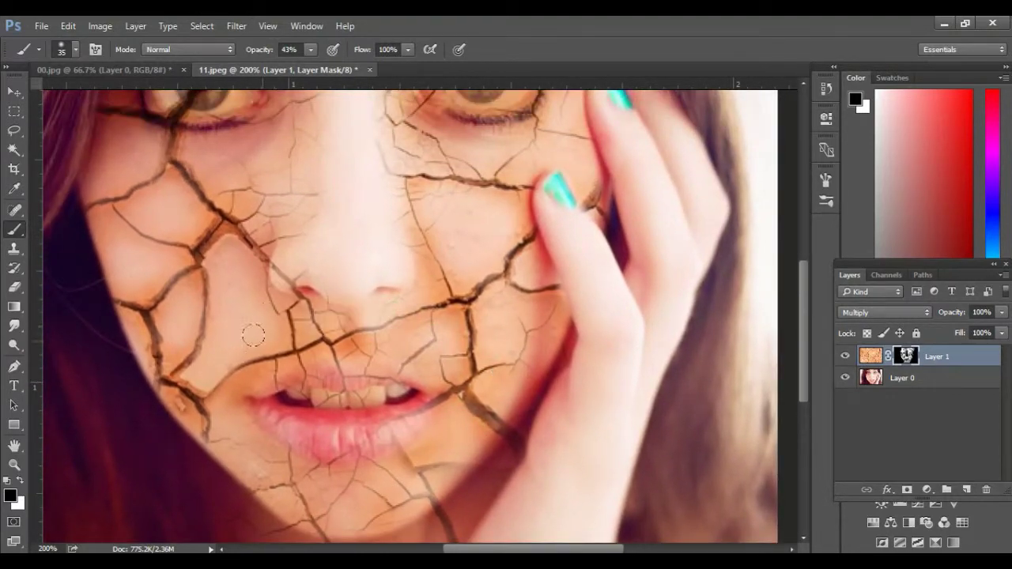
{"action": "left_click_drag", "start_coordinate": [410, 333], "coordinate": [418, 402]}
{"action": "left_click_drag", "start_coordinate": [448, 350], "coordinate": [431, 380]}
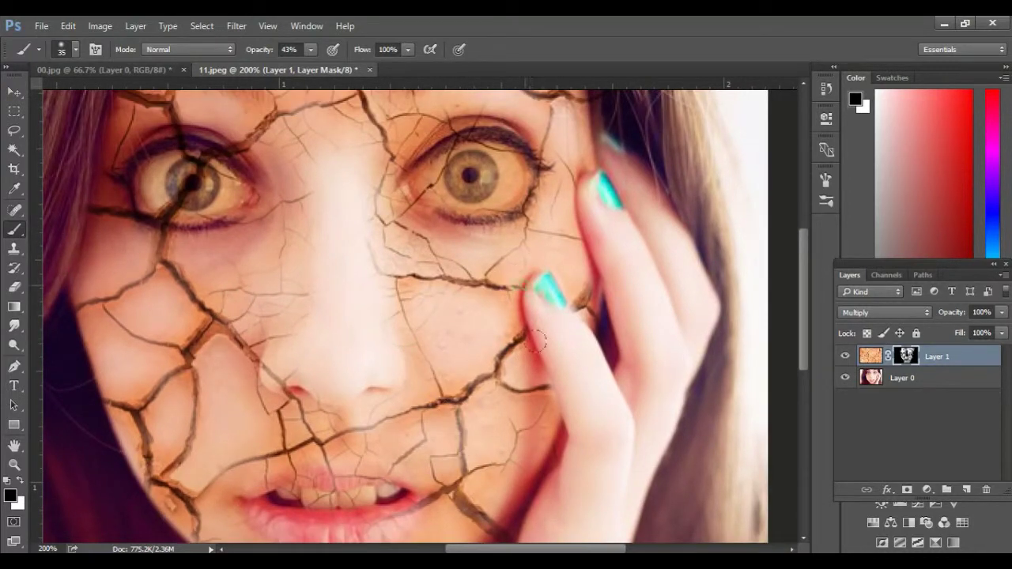
{"action": "mouse_move", "coordinate": [529, 345]}
{"action": "left_mouse_down"}
{"action": "mouse_move", "coordinate": [518, 459]}
{"action": "mouse_move", "coordinate": [492, 522]}
{"action": "left_mouse_up"}
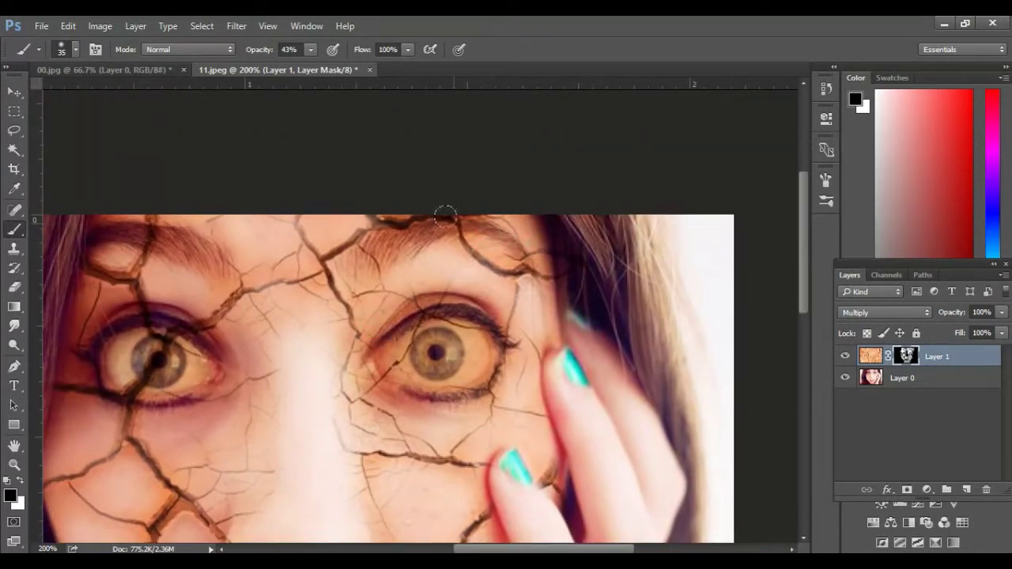
{"action": "left_click_drag", "start_coordinate": [404, 222], "coordinate": [469, 221]}
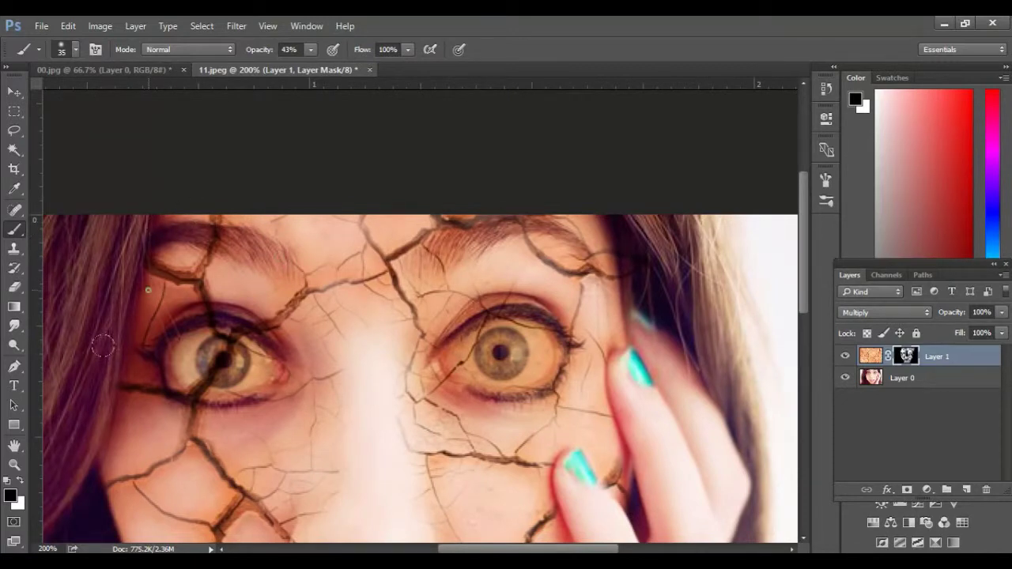
{"action": "key", "text": "ctrl+0"}
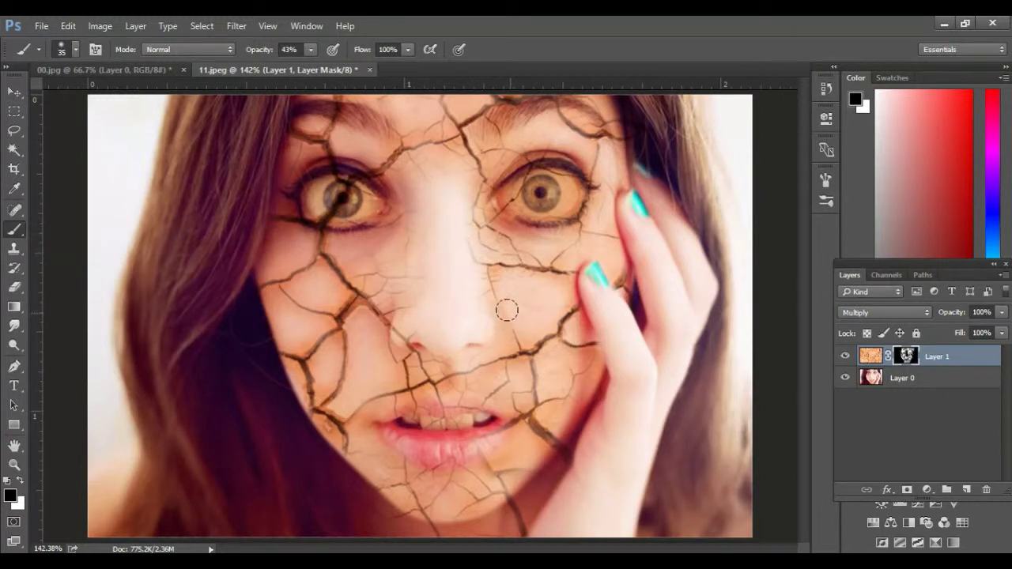
{"action": "left_click_drag", "start_coordinate": [507, 311], "coordinate": [516, 366]}
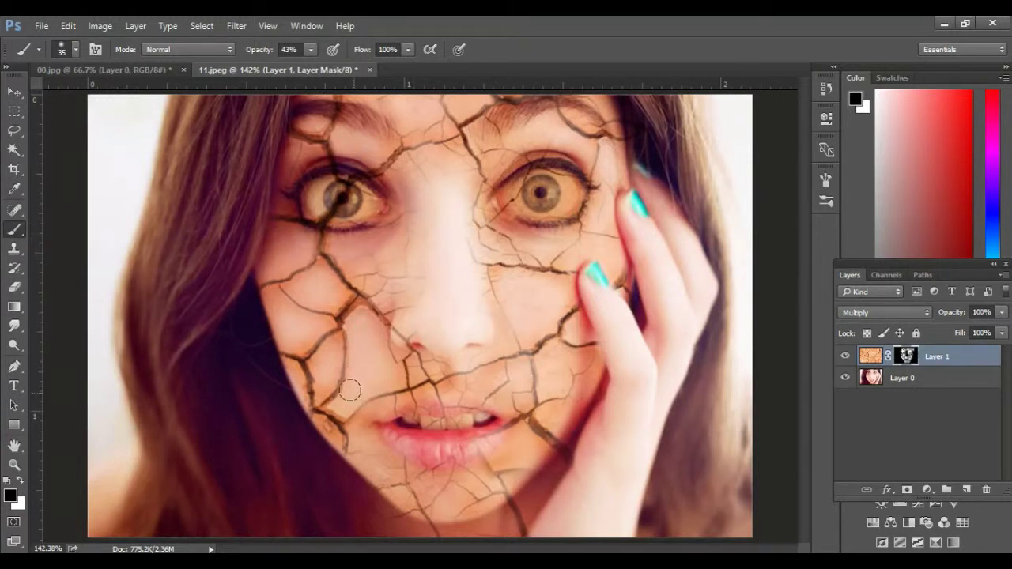
{"action": "mouse_move", "coordinate": [418, 361]}
{"action": "left_mouse_down"}
{"action": "mouse_move", "coordinate": [467, 385]}
{"action": "mouse_move", "coordinate": [499, 369]}
{"action": "left_mouse_up"}
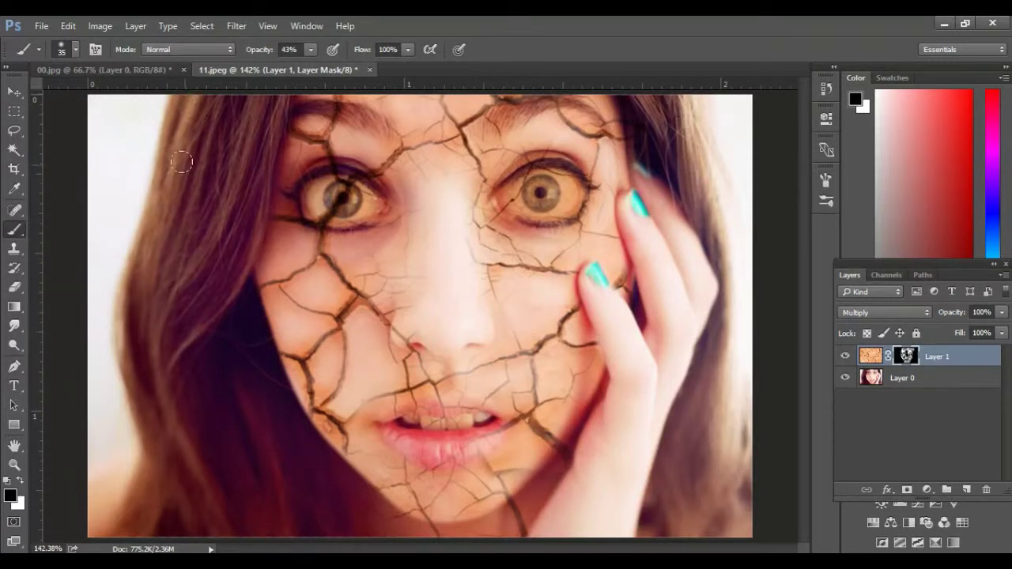
- Save the portrait as the JPEG 'Horror Effect macking in photoshop' in New folder, accepting the JPEG options
{"action": "key", "text": "ctrl+minus"}
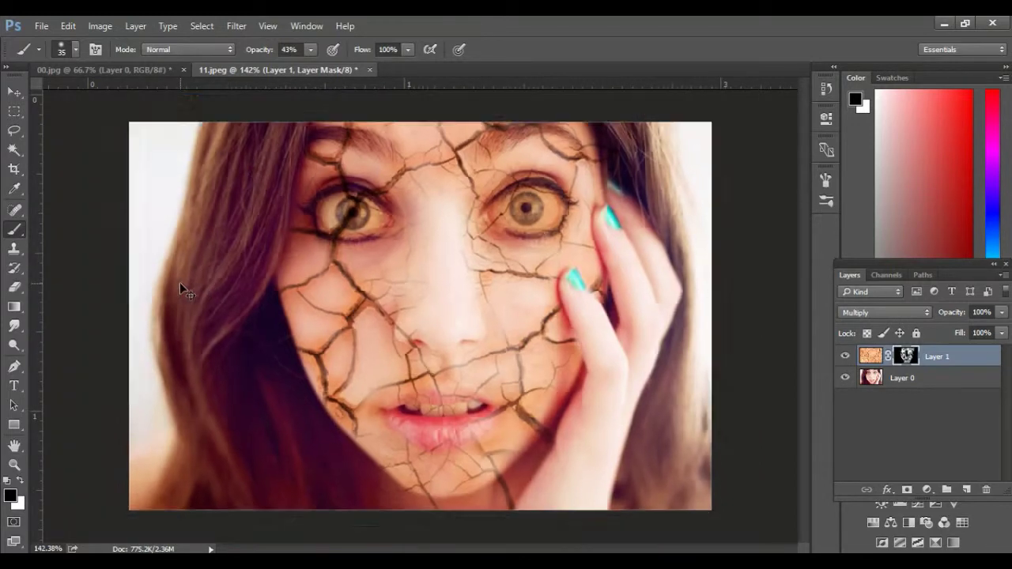
{"action": "key", "text": "ctrl+minus"}
{"action": "key", "text": "ctrl+0"}
{"action": "left_click", "coordinate": [43, 26]}
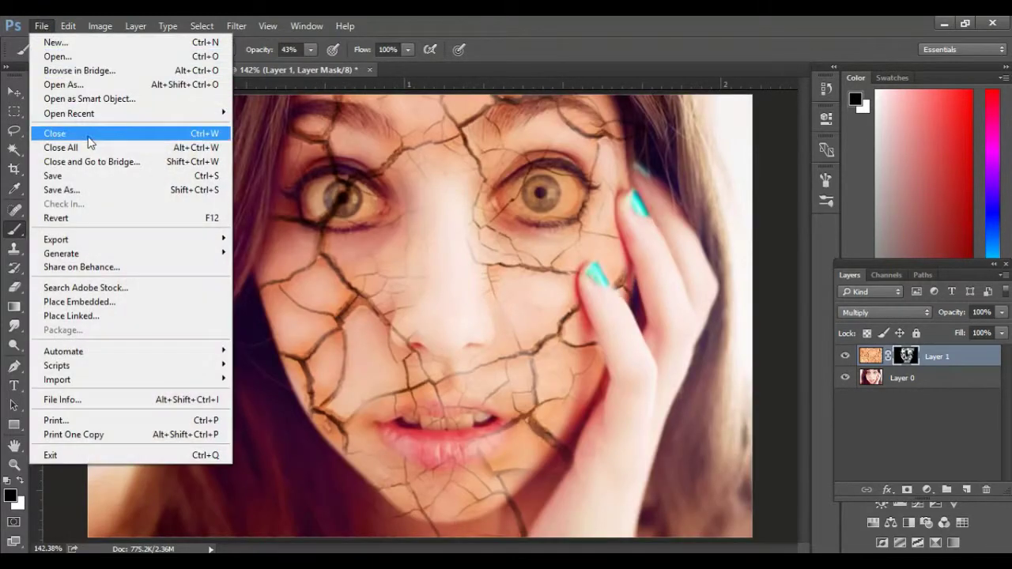
{"action": "left_click", "coordinate": [72, 193]}
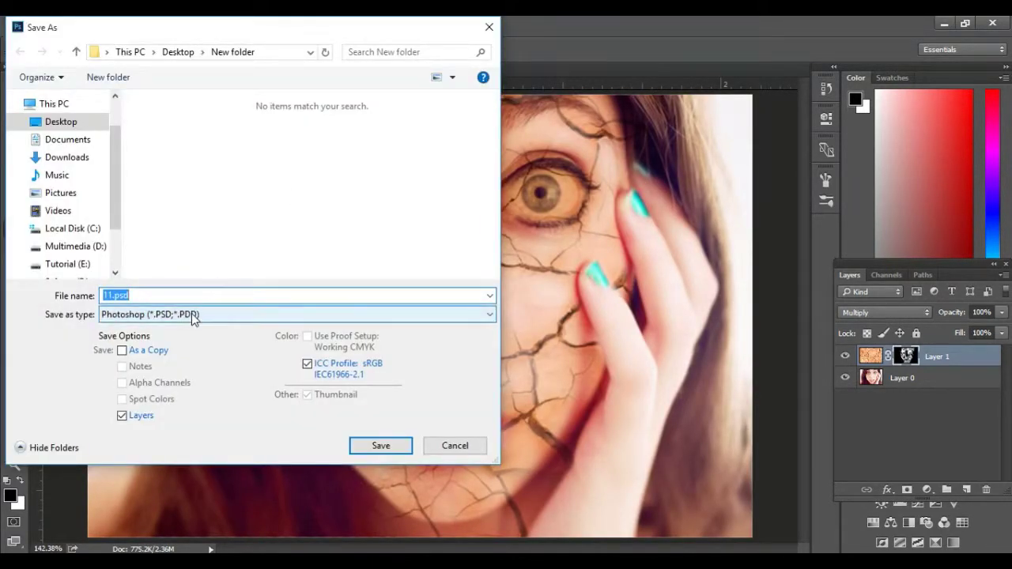
{"action": "left_click", "coordinate": [192, 314]}
{"action": "left_click", "coordinate": [198, 422]}
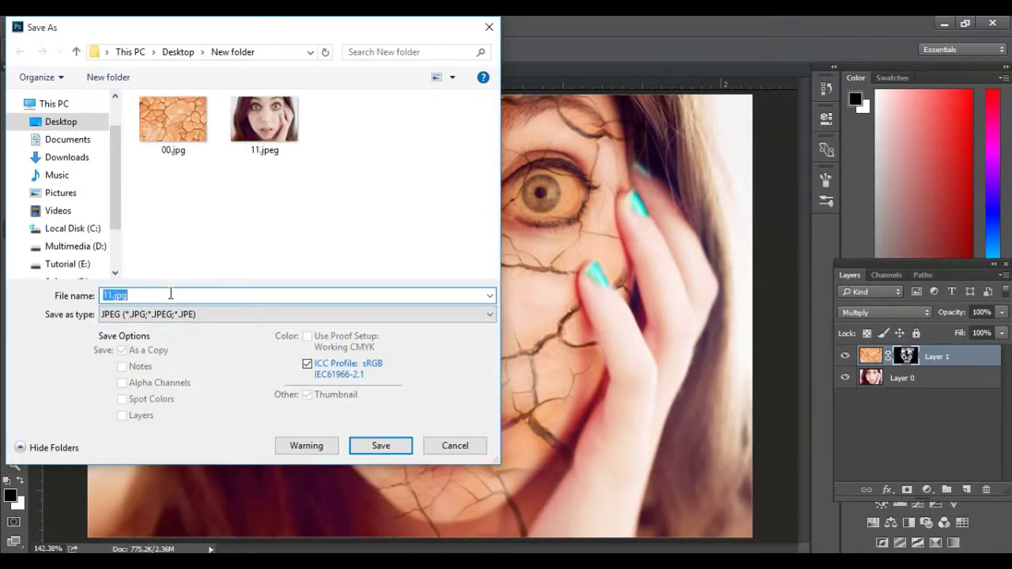
{"action": "type", "text": "Horror Effect macking in photoshop"}
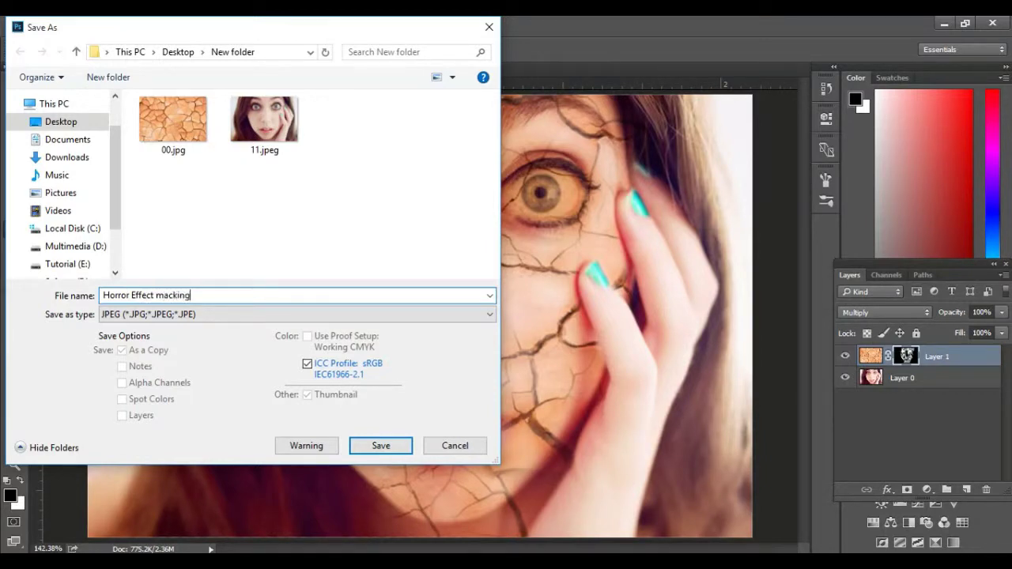
{"action": "left_click", "coordinate": [381, 445]}
{"action": "left_click", "coordinate": [591, 156]}
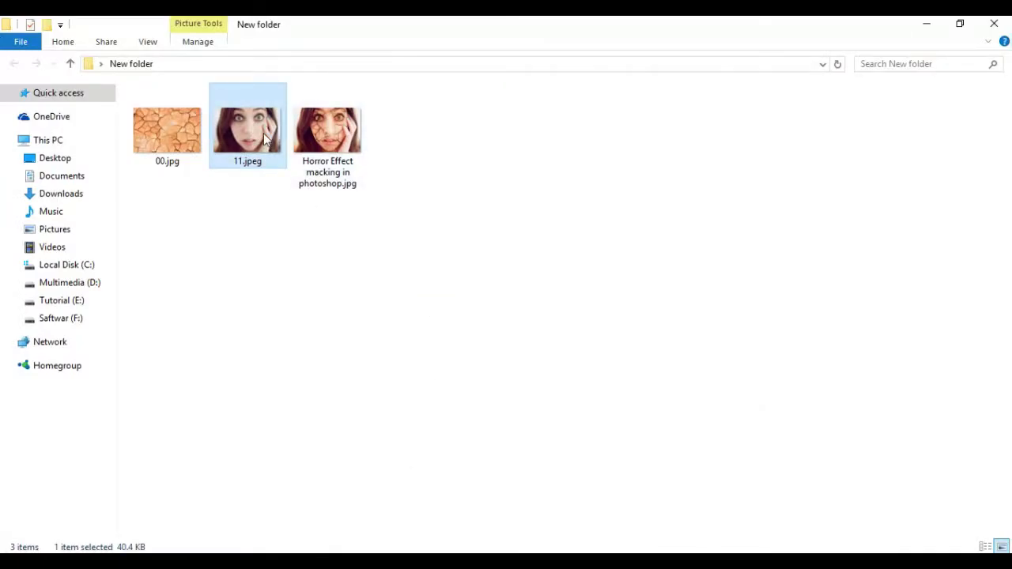
- Open 11.jpeg in Photos, set as the default app, and browse to the horror-effect portrait
{"action": "double_click", "coordinate": [264, 133]}
{"action": "left_click", "coordinate": [418, 477]}
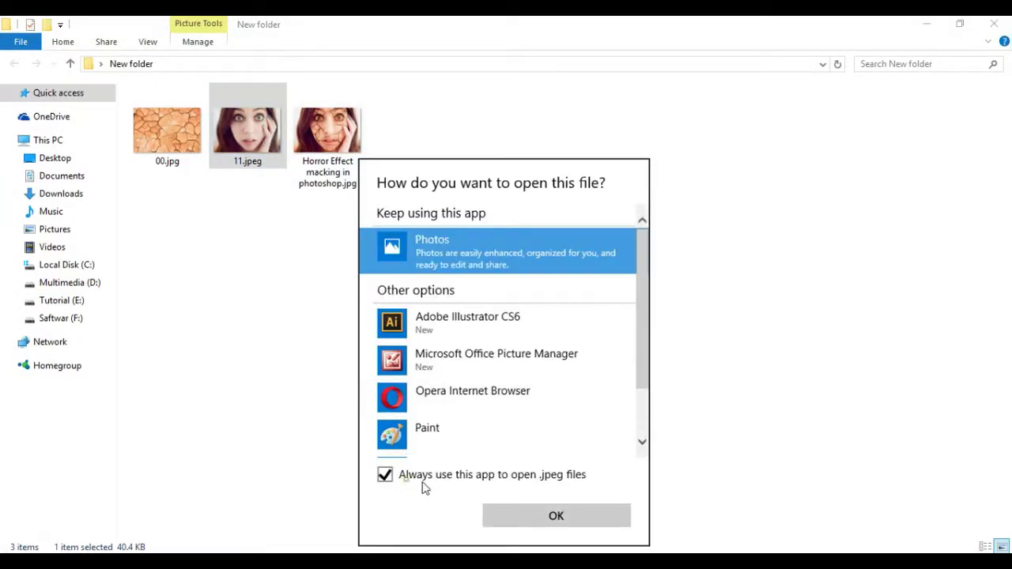
{"action": "left_click", "coordinate": [554, 518]}
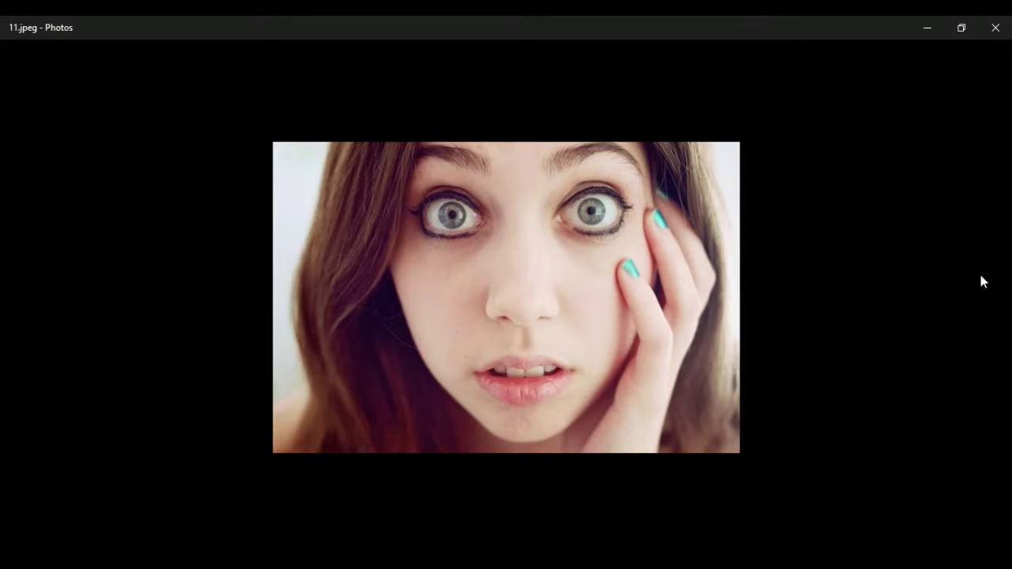
{"action": "left_click", "coordinate": [572, 530]}
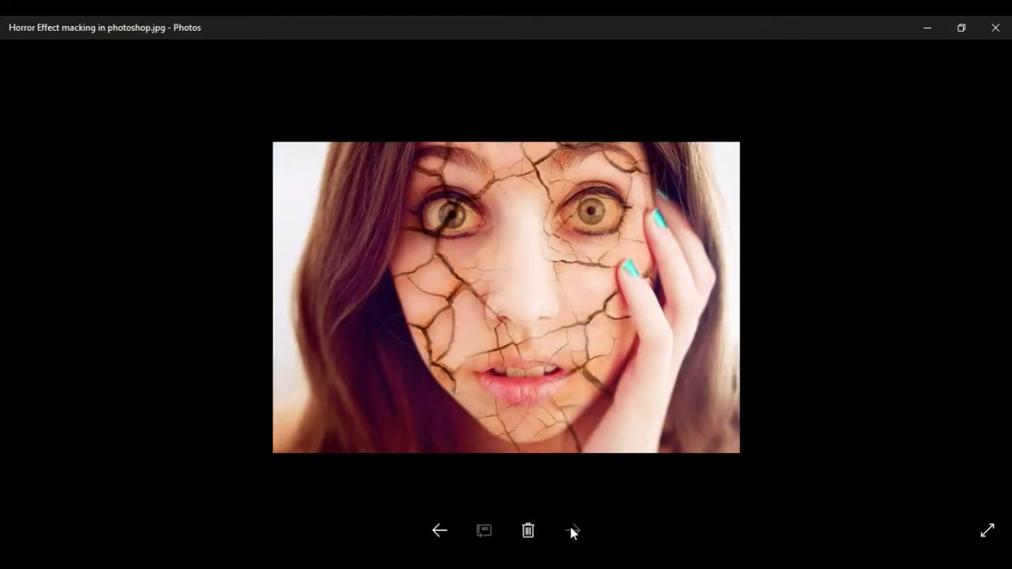
{"action": "left_click", "coordinate": [439, 534]}
{"action": "left_click", "coordinate": [435, 537]}
{"action": "left_click", "coordinate": [574, 532]}
{"action": "left_click", "coordinate": [573, 531]}
- Close Photos to return to the New folder in File Explorer
{"action": "left_click", "coordinate": [995, 29]}
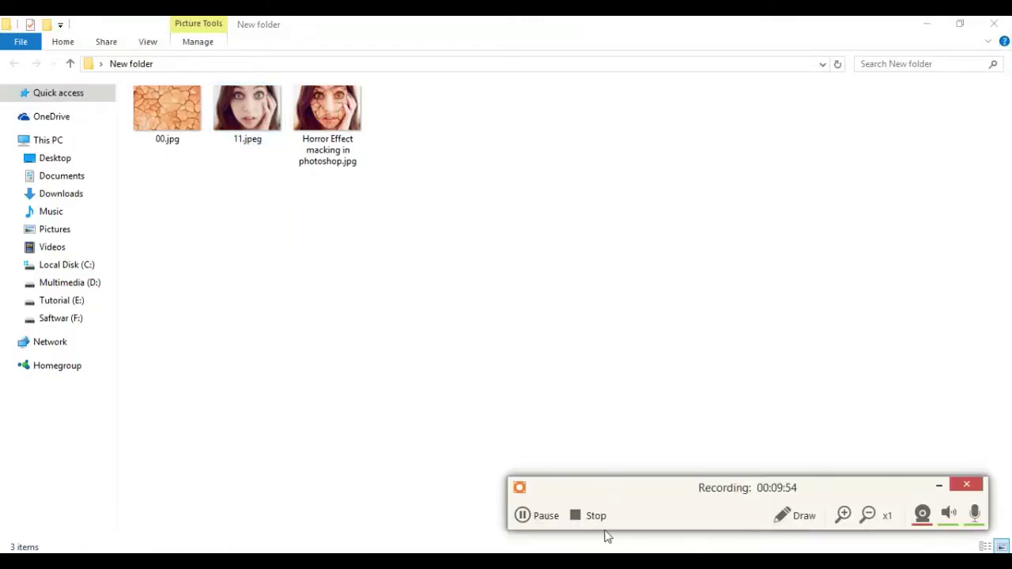
{"action": "left_click", "coordinate": [590, 516]}
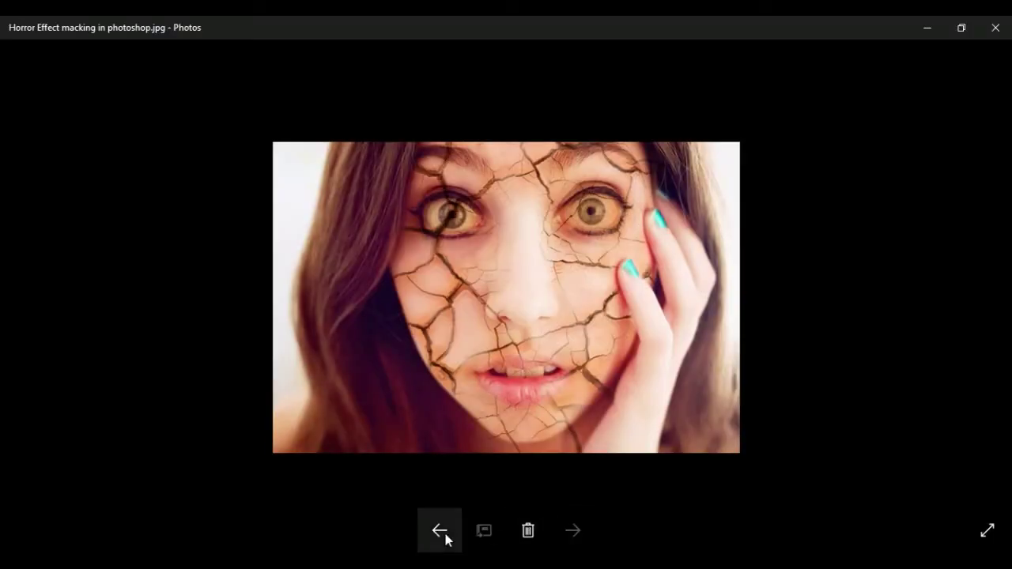
- In Photos, go back to 00.jpg, then forward to 'Horror Effect macking in photoshop.jpg'
{"action": "left_click", "coordinate": [443, 534]}
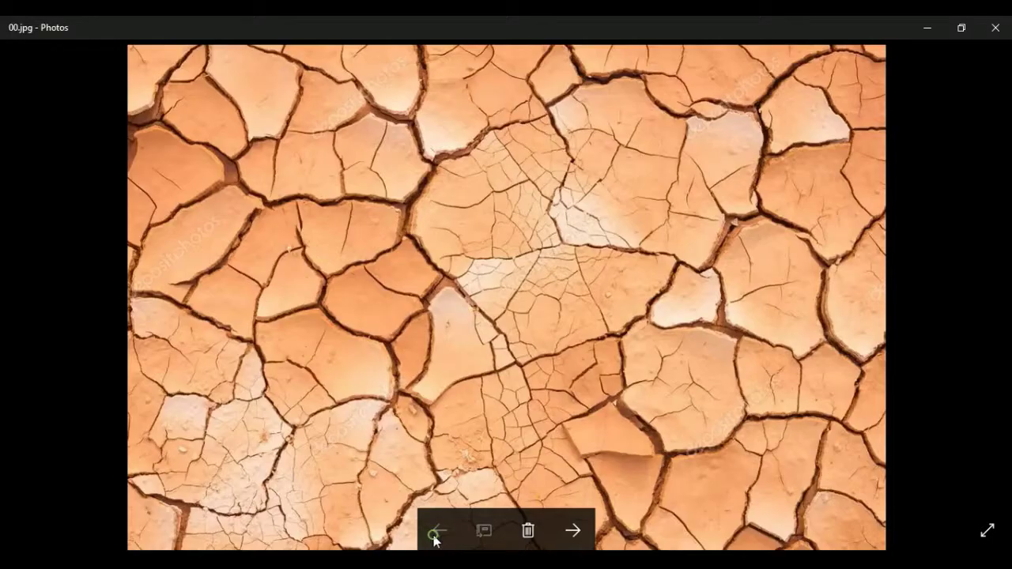
{"action": "left_click", "coordinate": [575, 538]}
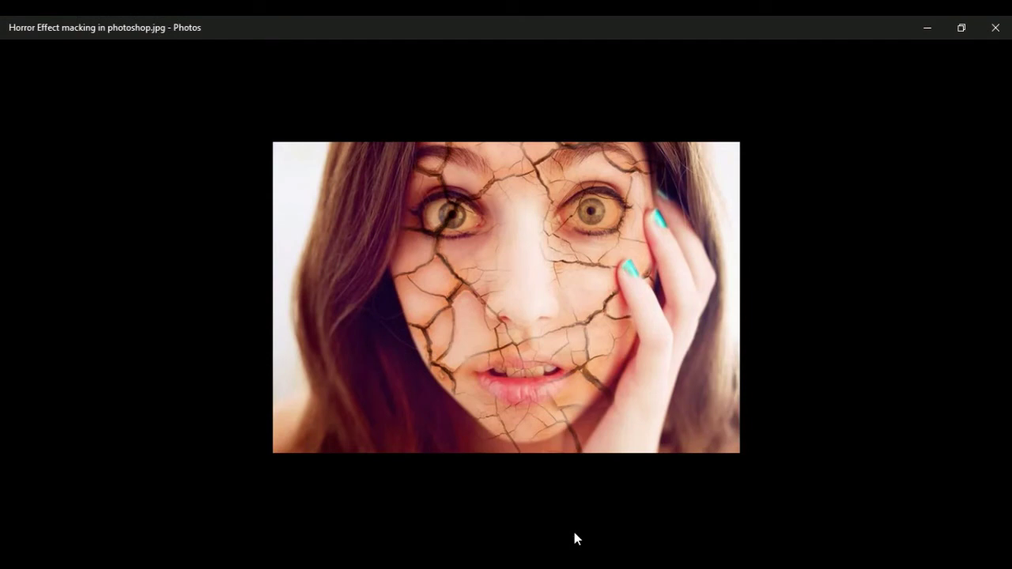